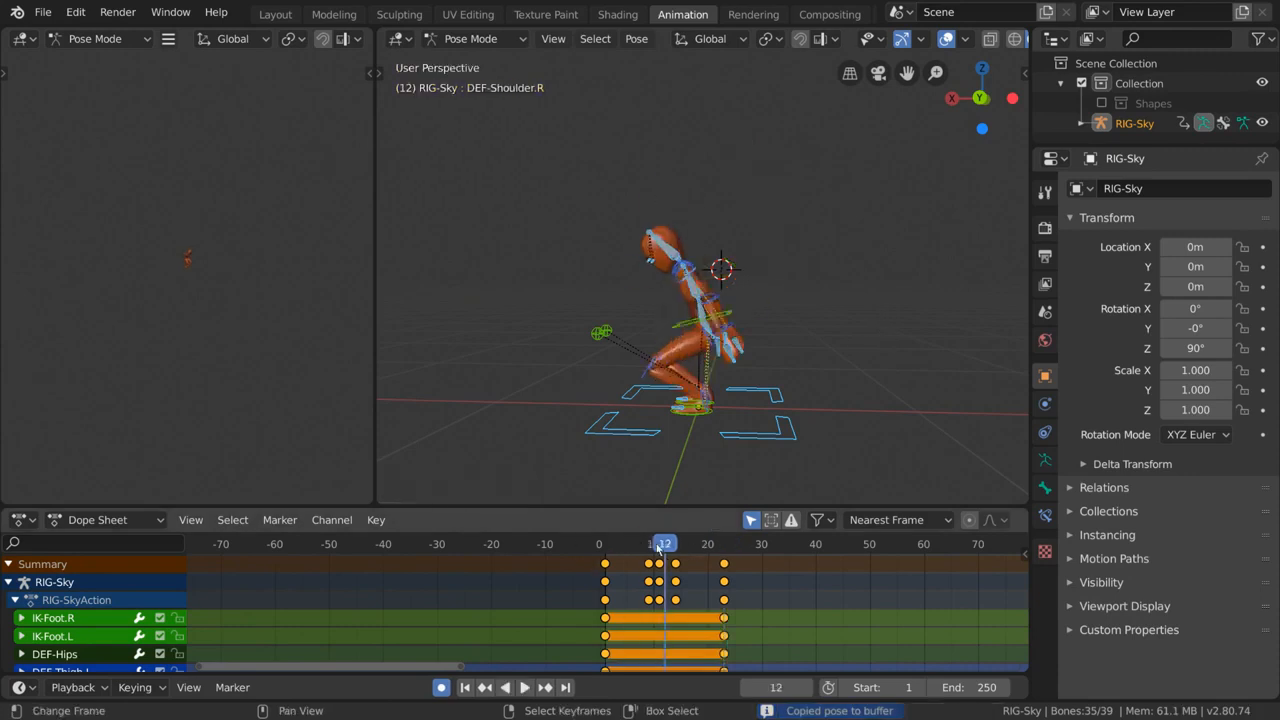
Key the full rig pose at frames 9, 11 and 14 by copying and pasting the pose onto itself.
key(ctrl+c)
key(ctrl+v)
click(659, 544)
key(ctrl+c)
key(ctrl+v)
click(676, 544)
key(ctrl+c)
key(ctrl+v)
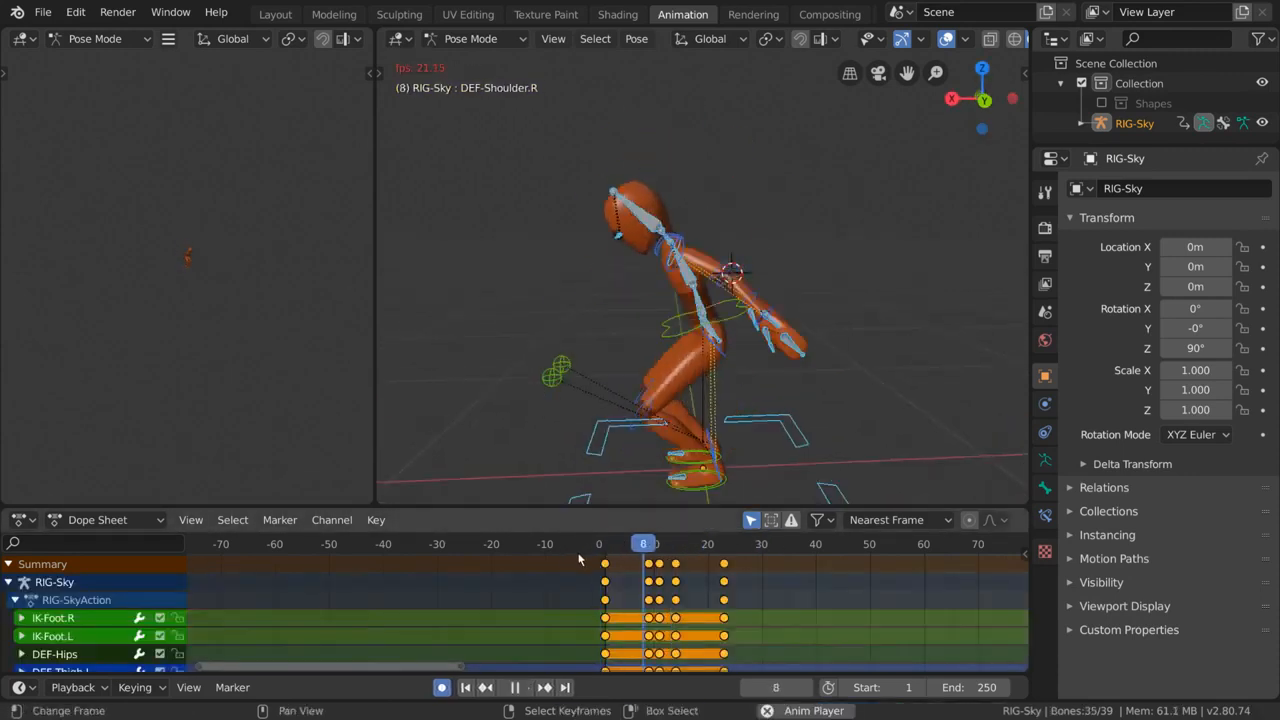
Retime the last pose's keyframes in the Dope Sheet.
key(g)
click(718, 593)
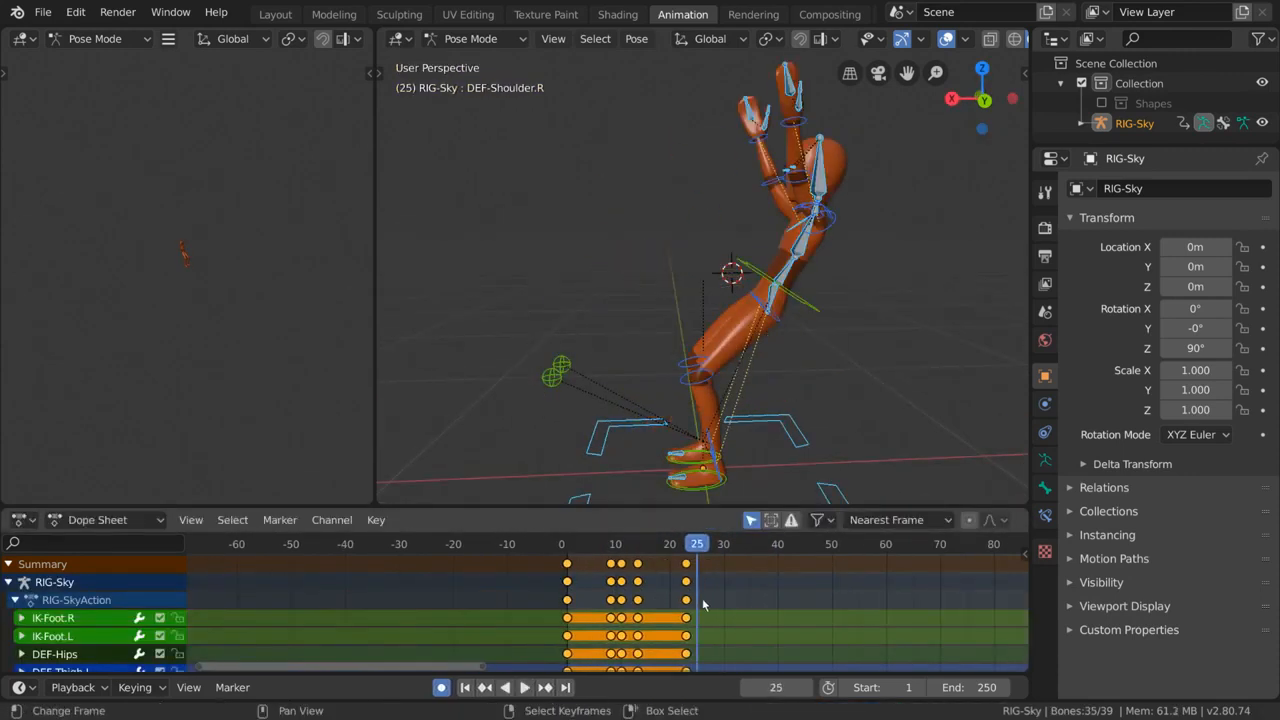
key(g)
click(729, 593)
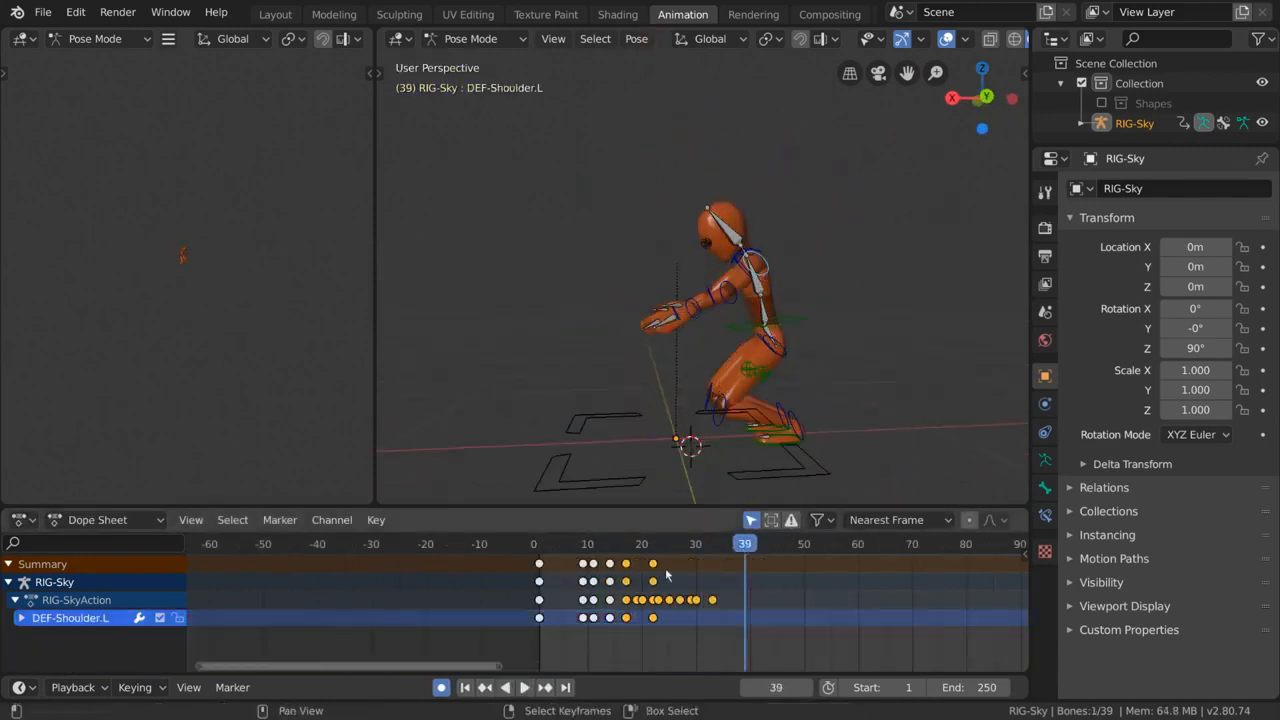
Rotate both elbow bones together about the Y axis at frame 27.
click(661, 556)
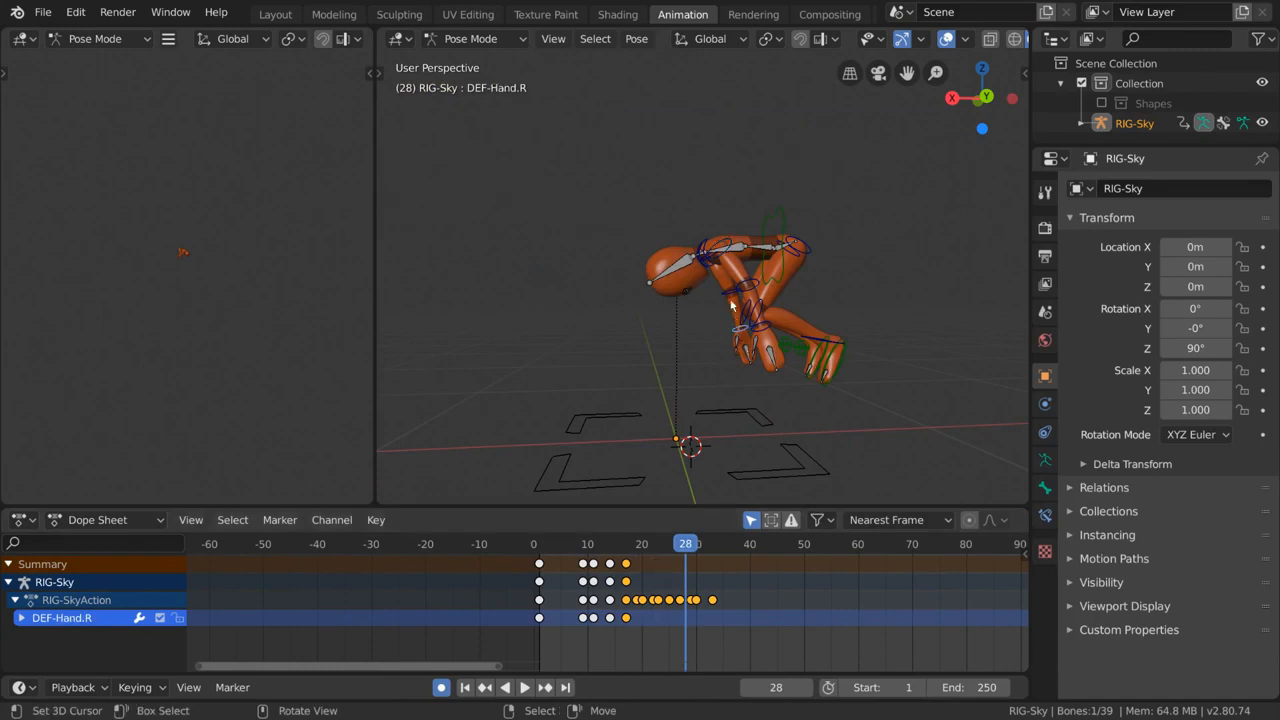
shift+click(760, 460)
key(space)
drag(770, 548, 680, 548)
key(r)
key(y)
click(771, 428)
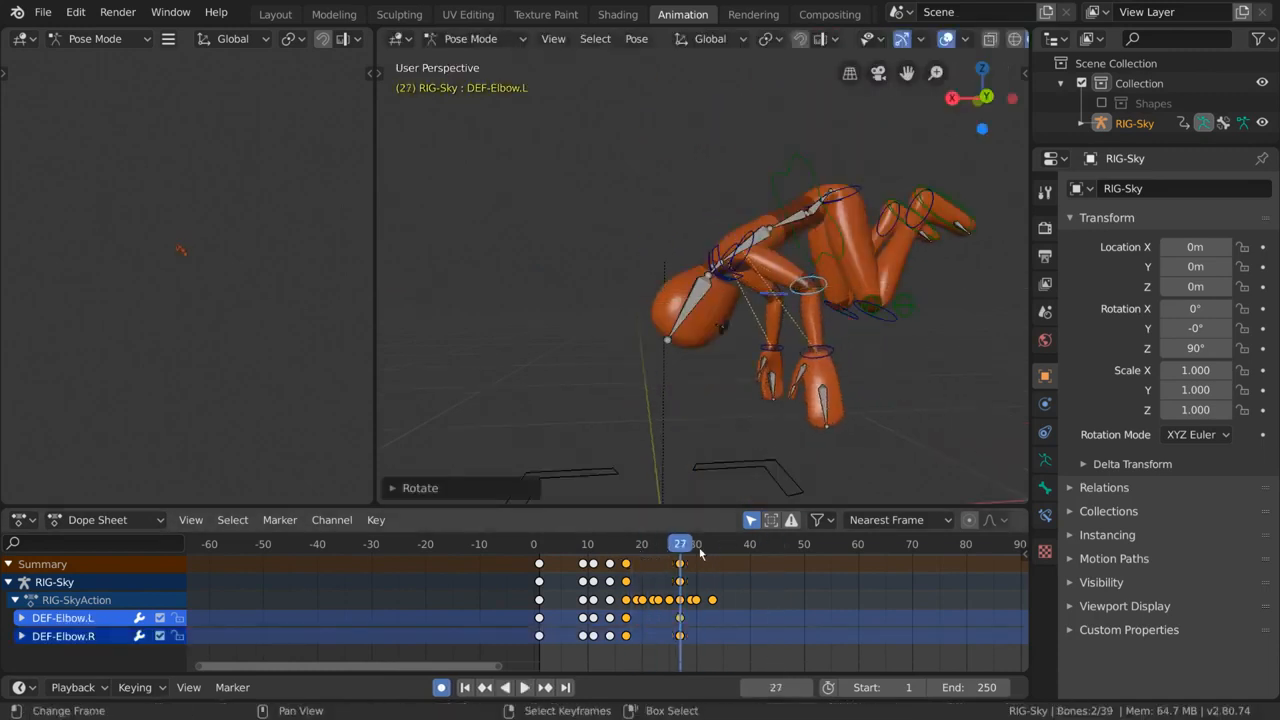
Rotate both shoulder bones about the Y axis to swing the arms.
click(748, 264)
middle_drag(748, 264, 715, 258)
shift+click(729, 272)
key(r)
key(y)
click(932, 339)
alt+scroll(933, 339, up, 4)
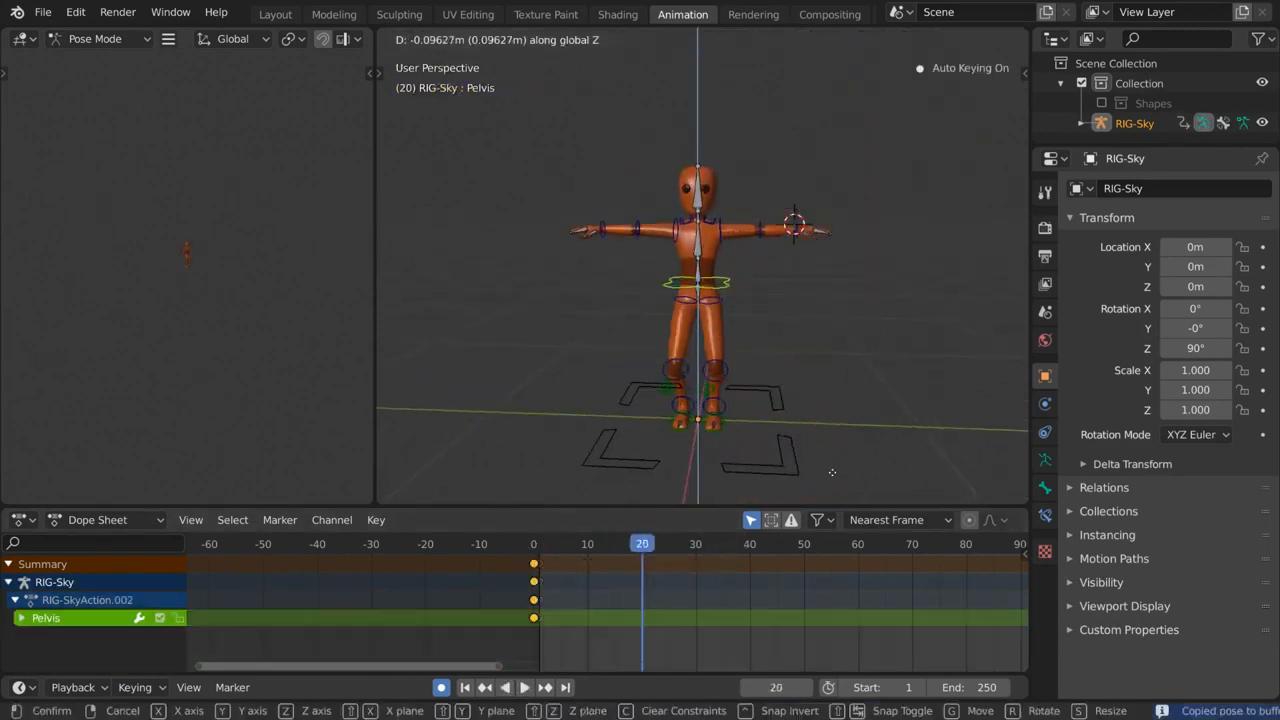
Lower the pelvis along Z at frame 20 and tilt the upper body.
click(872, 318)
key(alt+g)
key(r)
click(788, 262)
Bend the right elbow and rotate the right arm so the hand is raised in a wave at frame 20.
right_click(642, 217)
key(r)
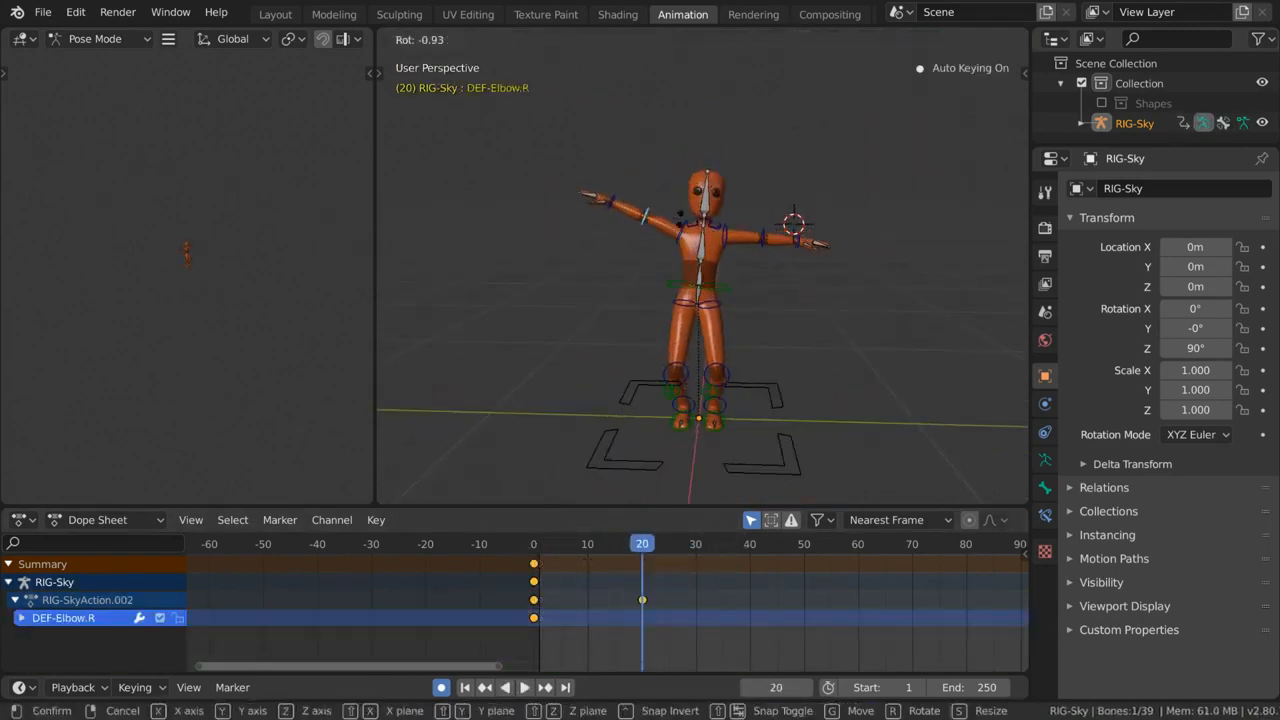
click(632, 222)
right_click(690, 224)
key(r)
click(700, 215)
Rotate the left shoulder down and bend the left elbow so the forearm points toward the waist.
key(r)
click(737, 234)
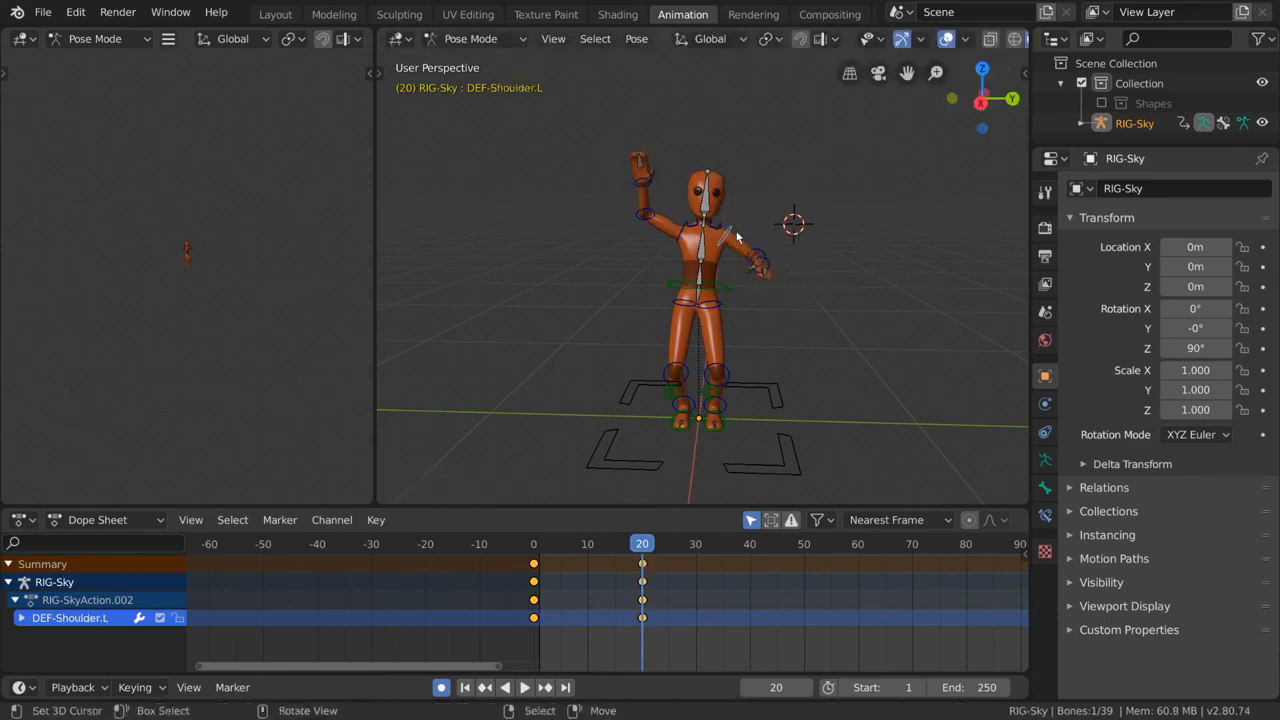
right_click(714, 225)
key(r)
click(757, 286)
right_click(756, 247)
key(r)
click(783, 258)
Rotate the left hand freely and refine the arm's rotation so the hand sits near the hip.
right_click(730, 280)
key(r)
key(r)
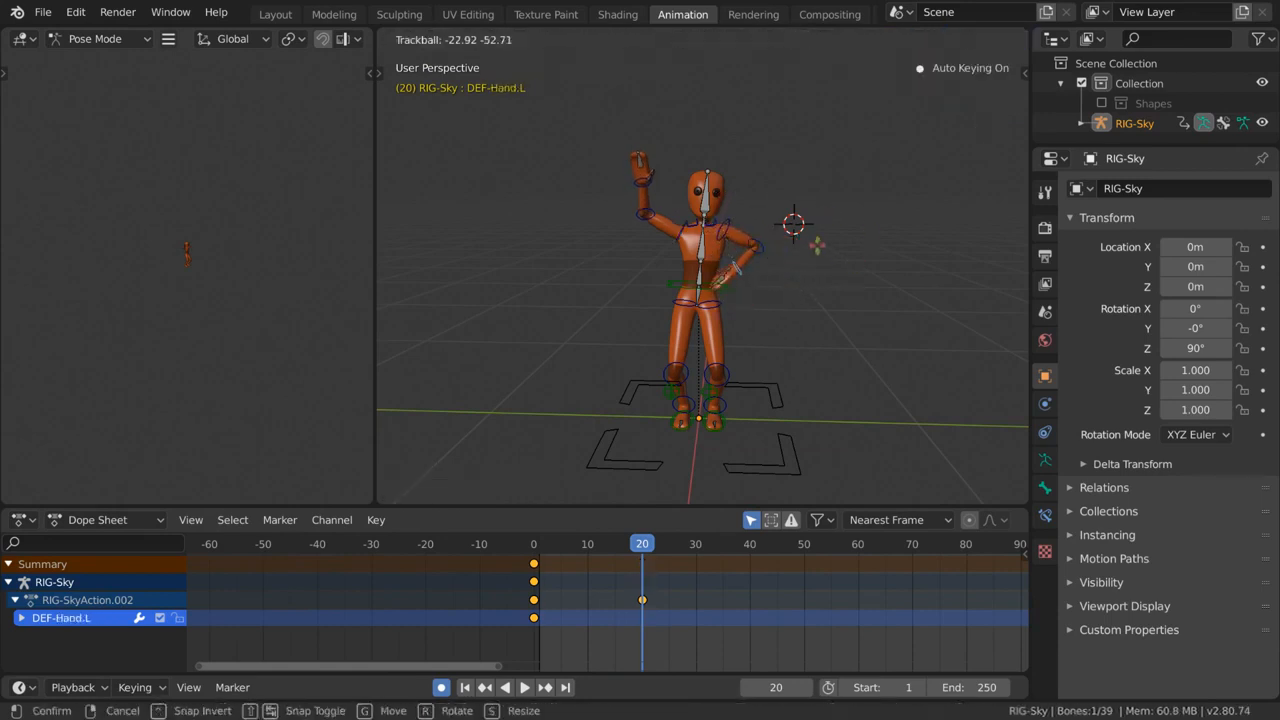
click(817, 246)
scroll(806, 222, up, 4)
right_click(794, 198)
key(r)
click(812, 280)
key(r)
click(765, 275)
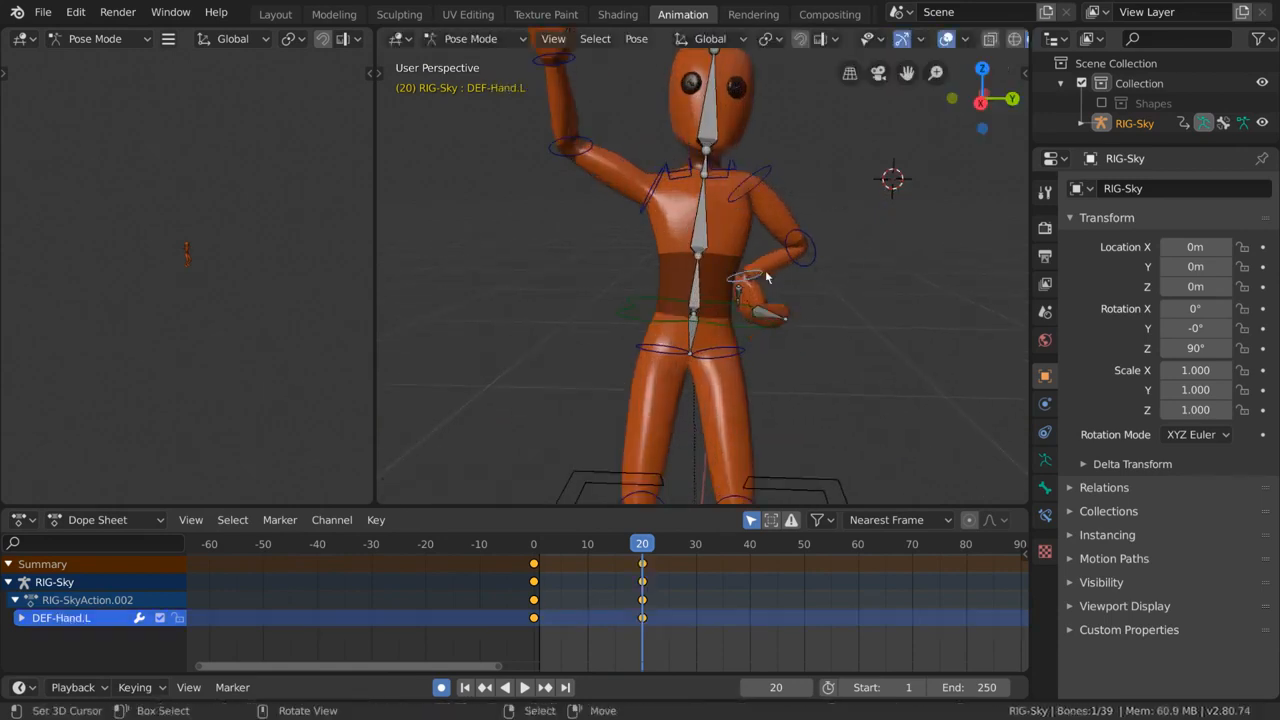
Fine-tune the left elbow's rotation to bring the hand against the hip.
right_click(768, 192)
right_click(805, 238)
key(r)
click(763, 172)
right_click(762, 174)
Move the right foot IK control outward and rotate it.
scroll(680, 368, down, 3)
right_click(652, 376)
middle_drag(652, 376, 880, 368)
key(g)
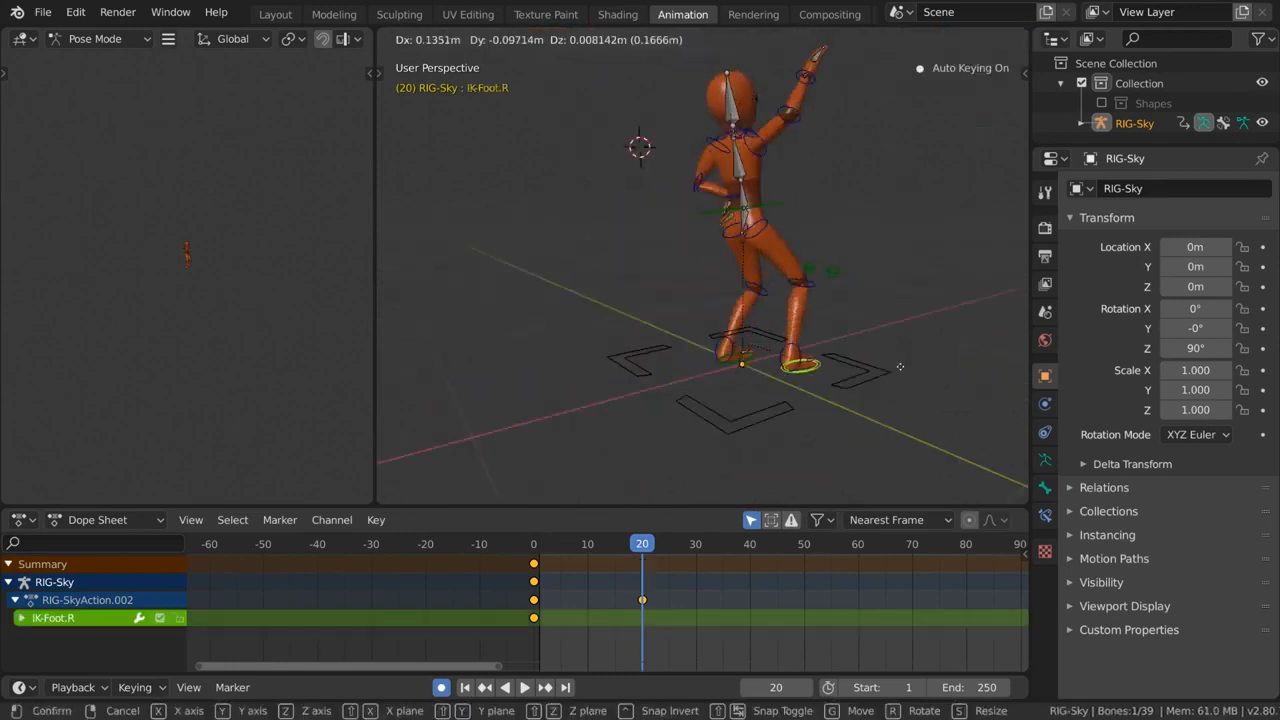
click(909, 366)
key(r)
click(905, 372)
Shift the right foot IK control across the ground plane and refine its position for an extended leg.
key(g)
key(shift+z)
click(760, 400)
middle_drag(774, 330, 760, 340)
shift+middle_drag(720, 307, 760, 371)
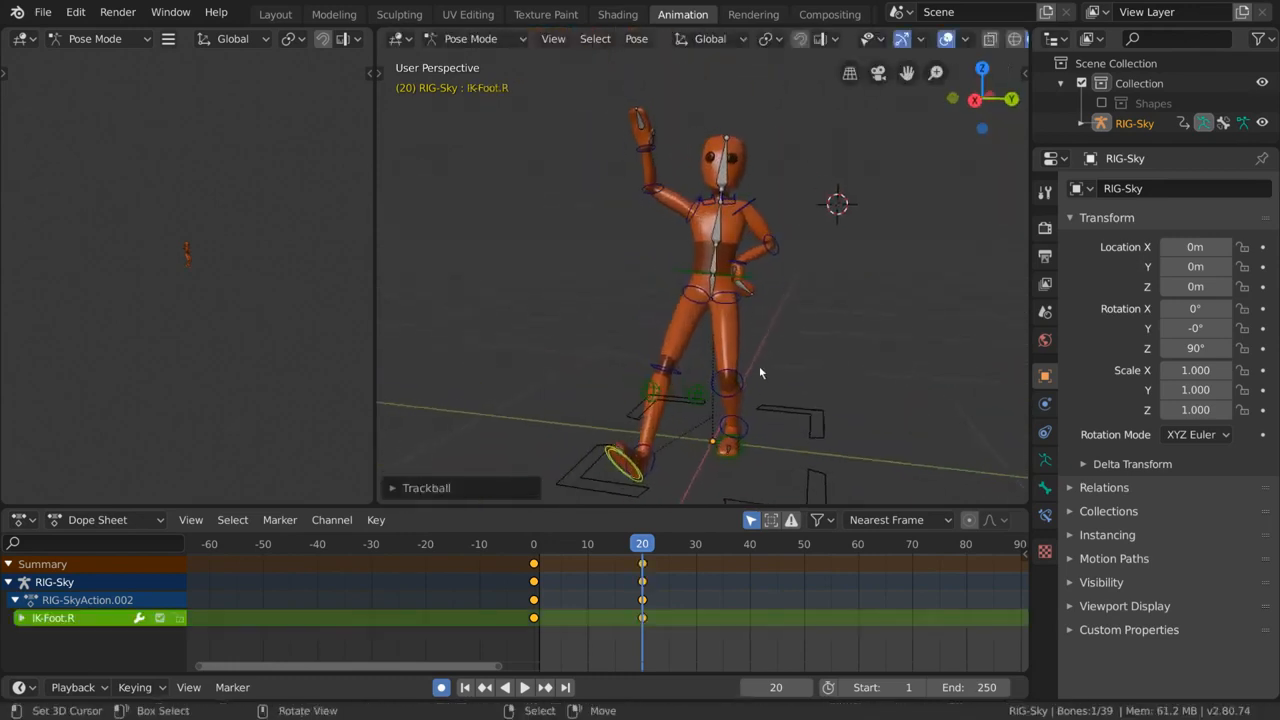
key(g)
click(601, 369)
Rotate the head bone so the head tilts sideways.
right_click(731, 168)
key(r)
click(842, 219)
scroll(742, 128, down, 1)
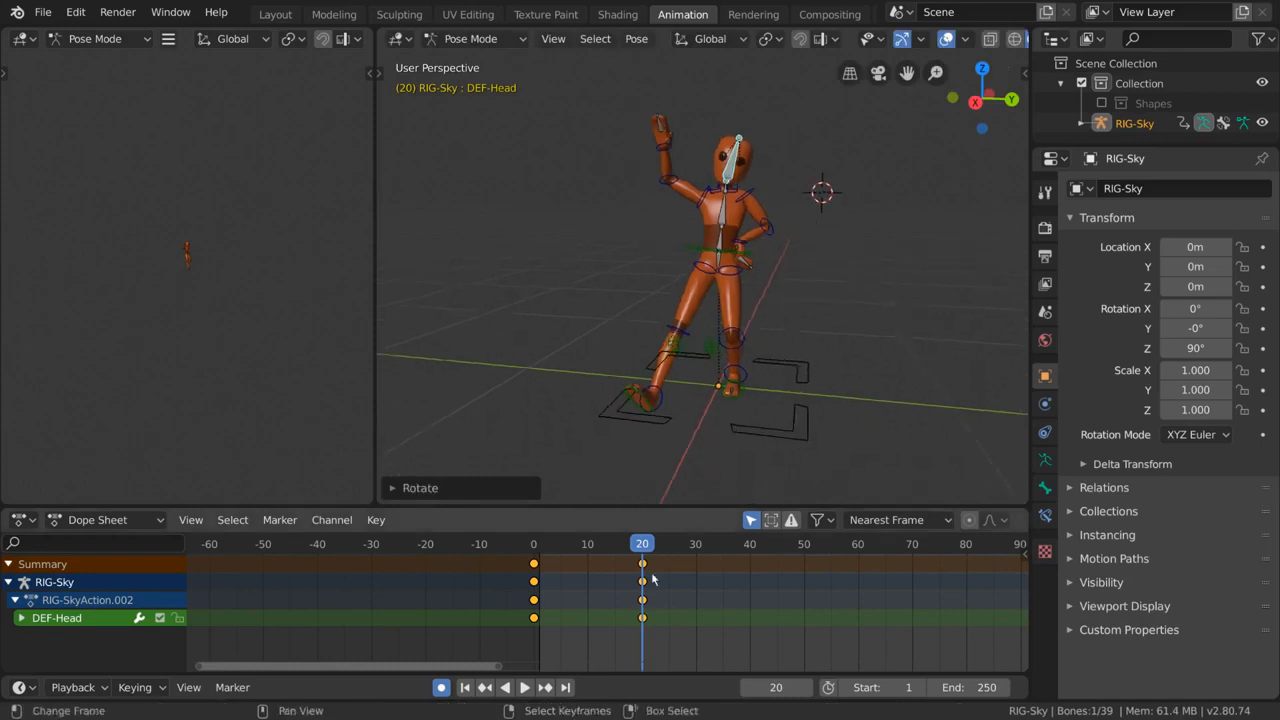
Key all bones at frame 20 by copying and pasting the pose onto itself, and return to frame 0.
key(a)
key(ctrl+c)
key(ctrl+v)
drag(642, 544, 534, 548)
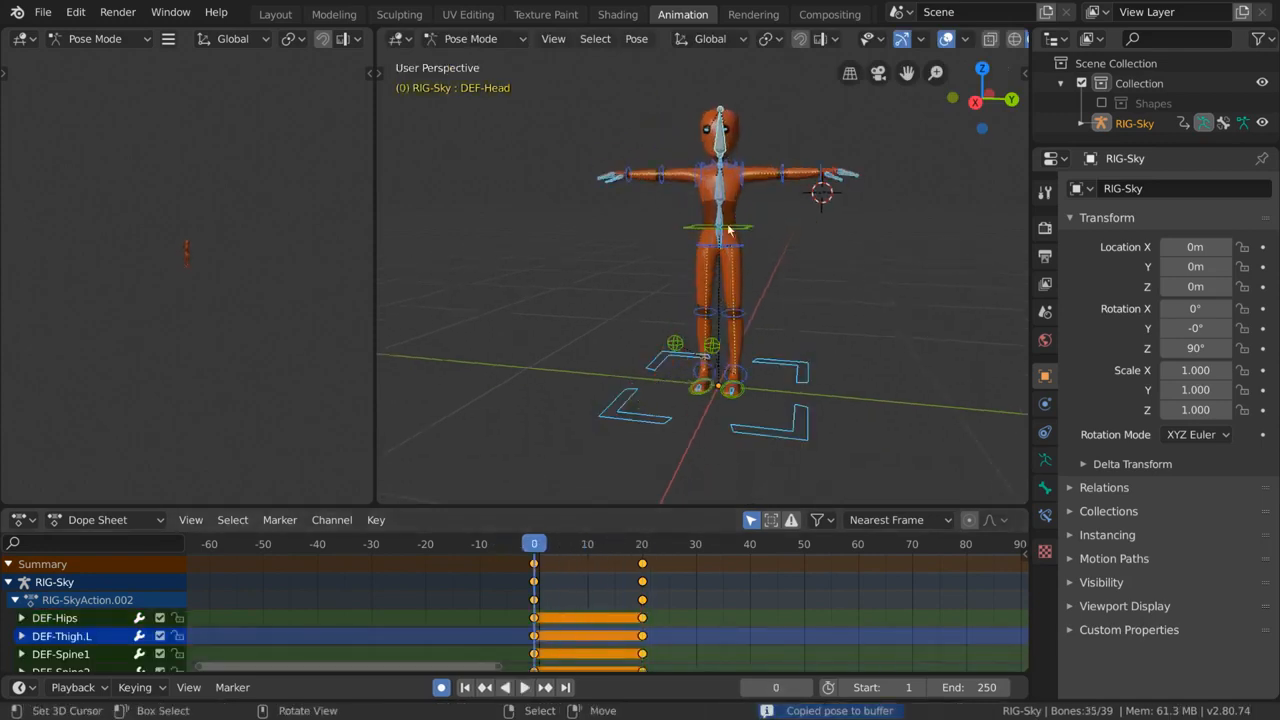
Hide the viewport overlays and play back the transition from the T-pose to the waving pose.
click(946, 38)
key(space)
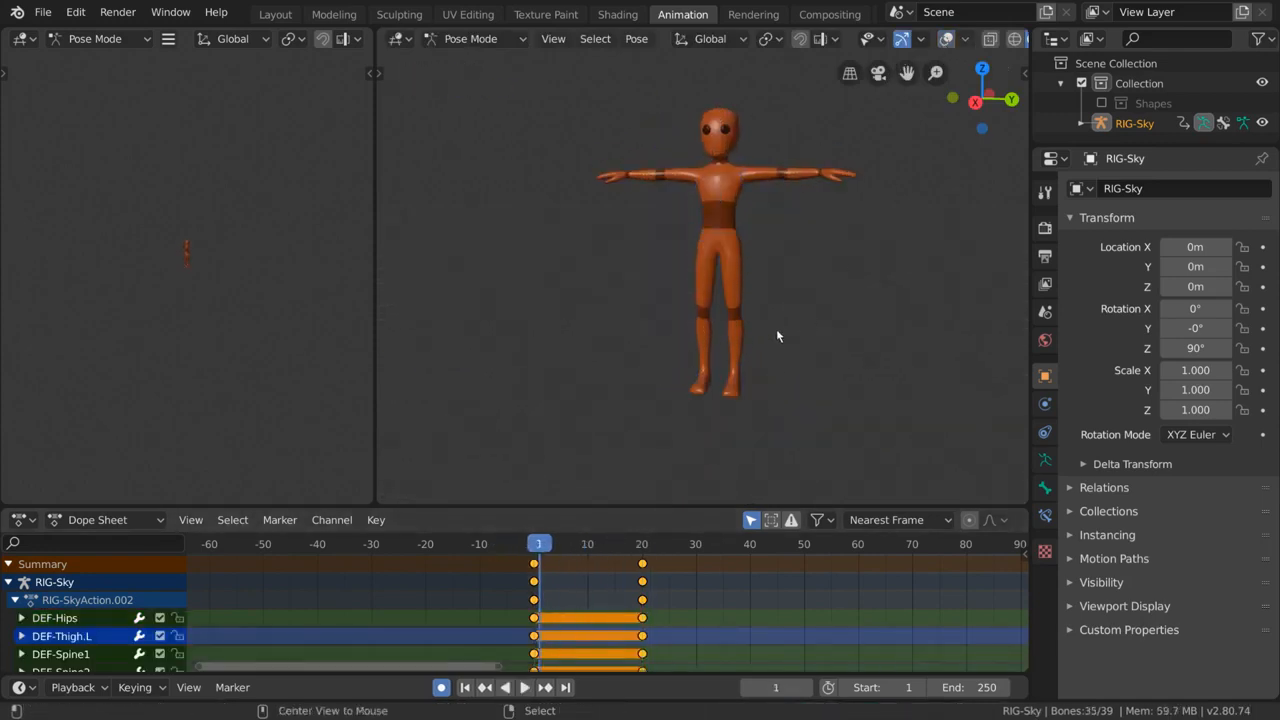
alt+scroll(944, 245, down, 3)
alt+scroll(944, 245, up, 20)
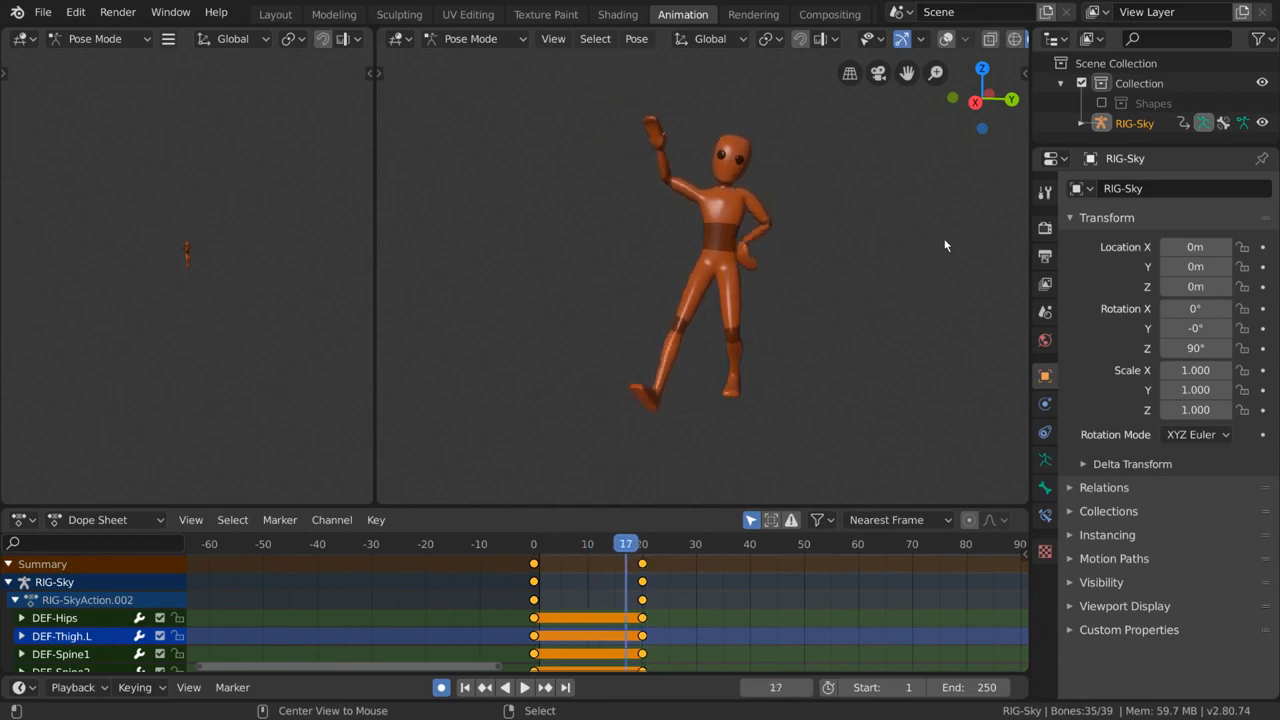
key(space)
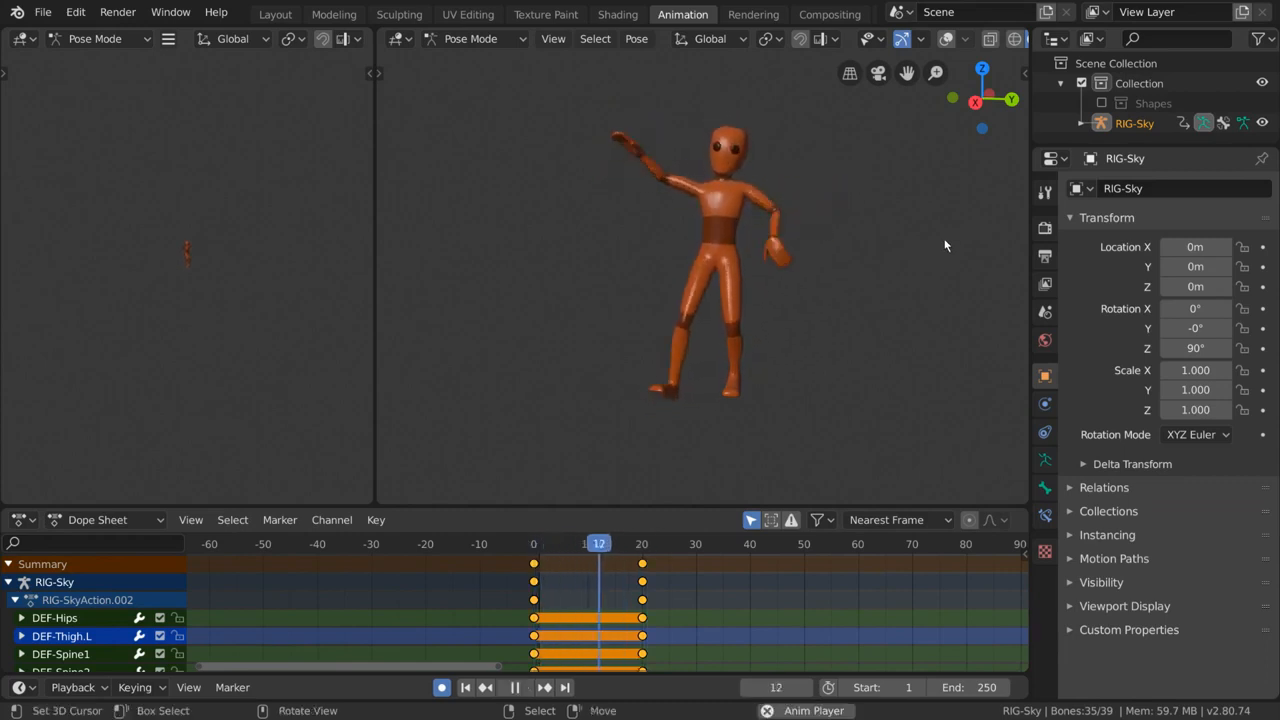
key(shift+Left)
key(shift+Left)
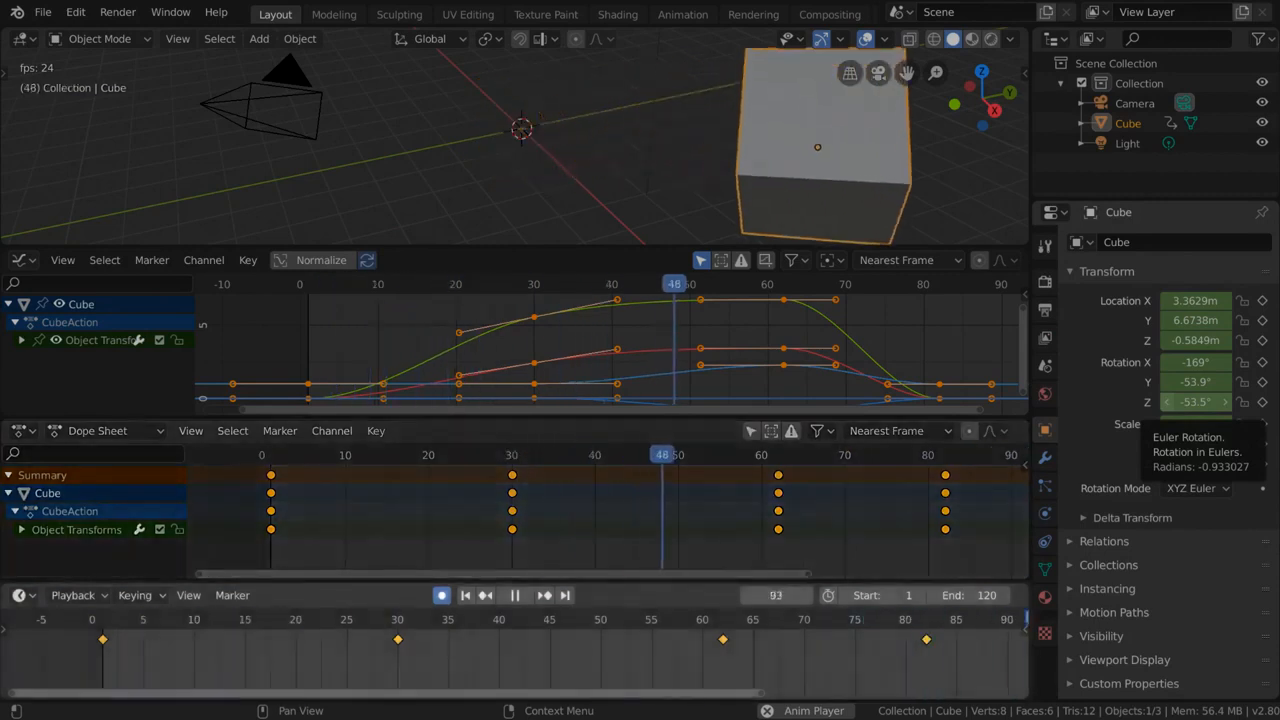
Try retiming the cube's frame 62 and frame 30 keyframes in the Dope Sheet, Graph Editor and Timeline.
click(778, 476)
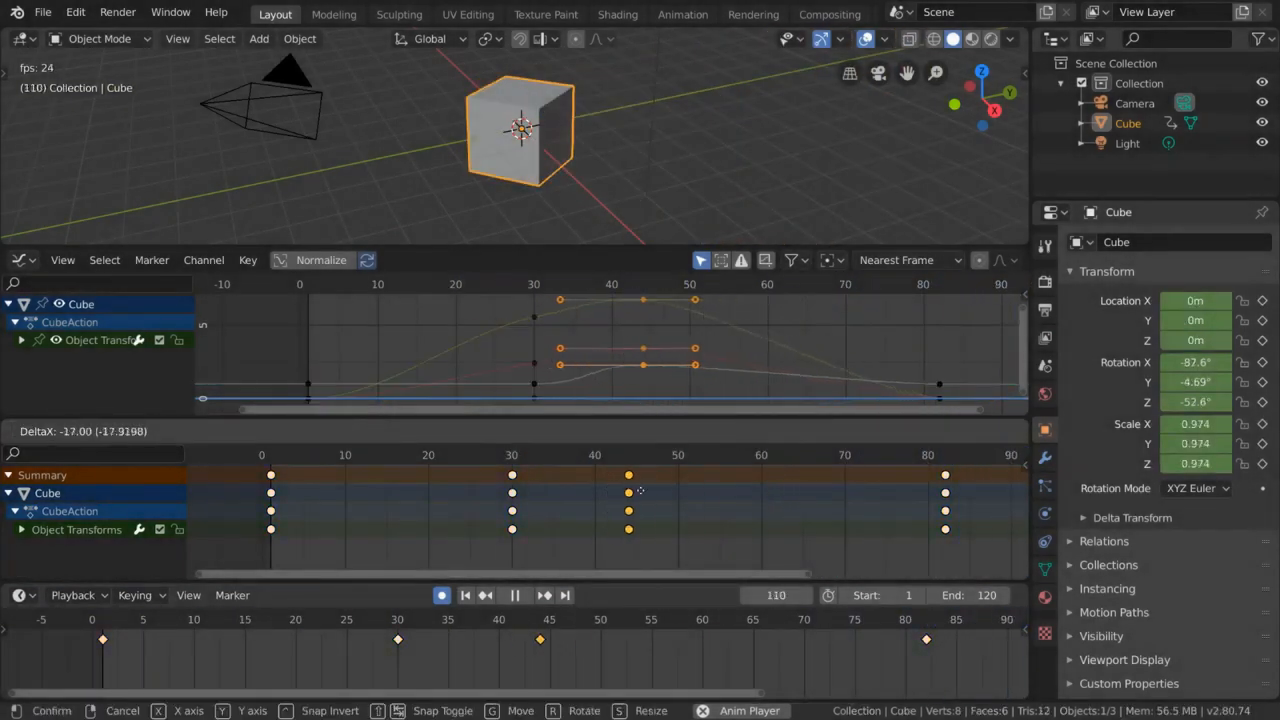
drag(534, 318, 480, 294)
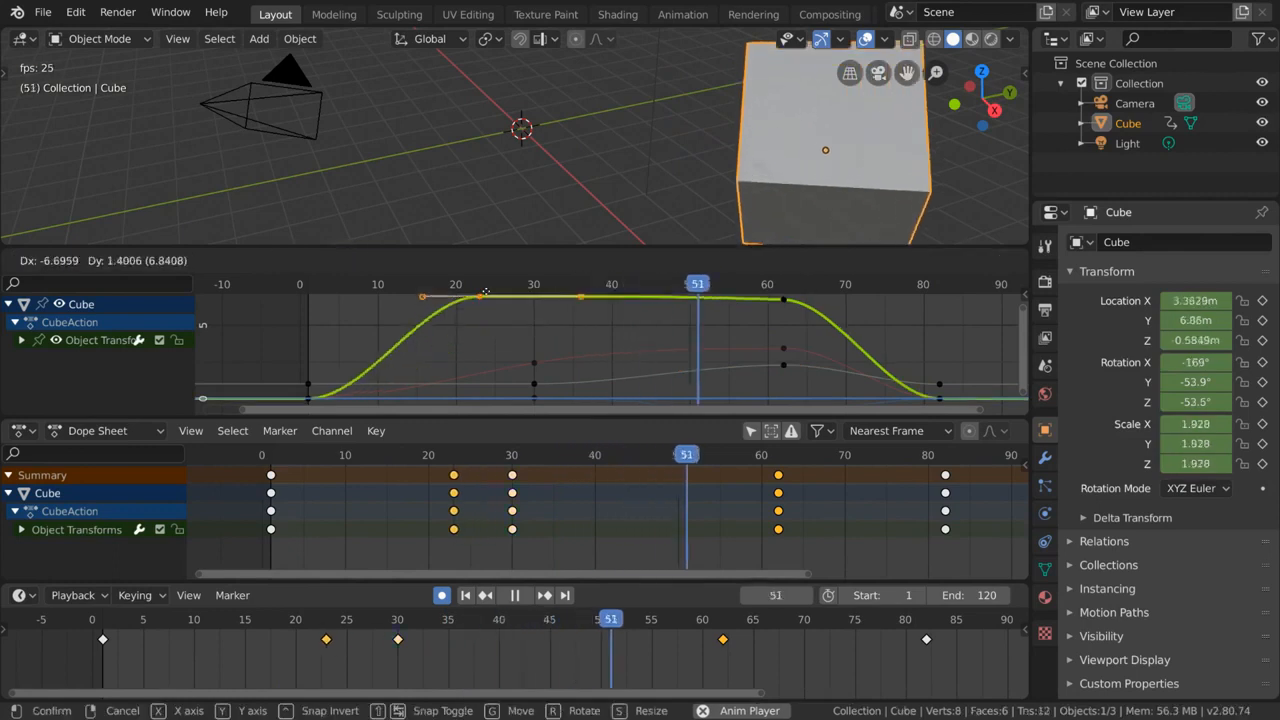
right_click(480, 294)
drag(399, 639, 401, 645)
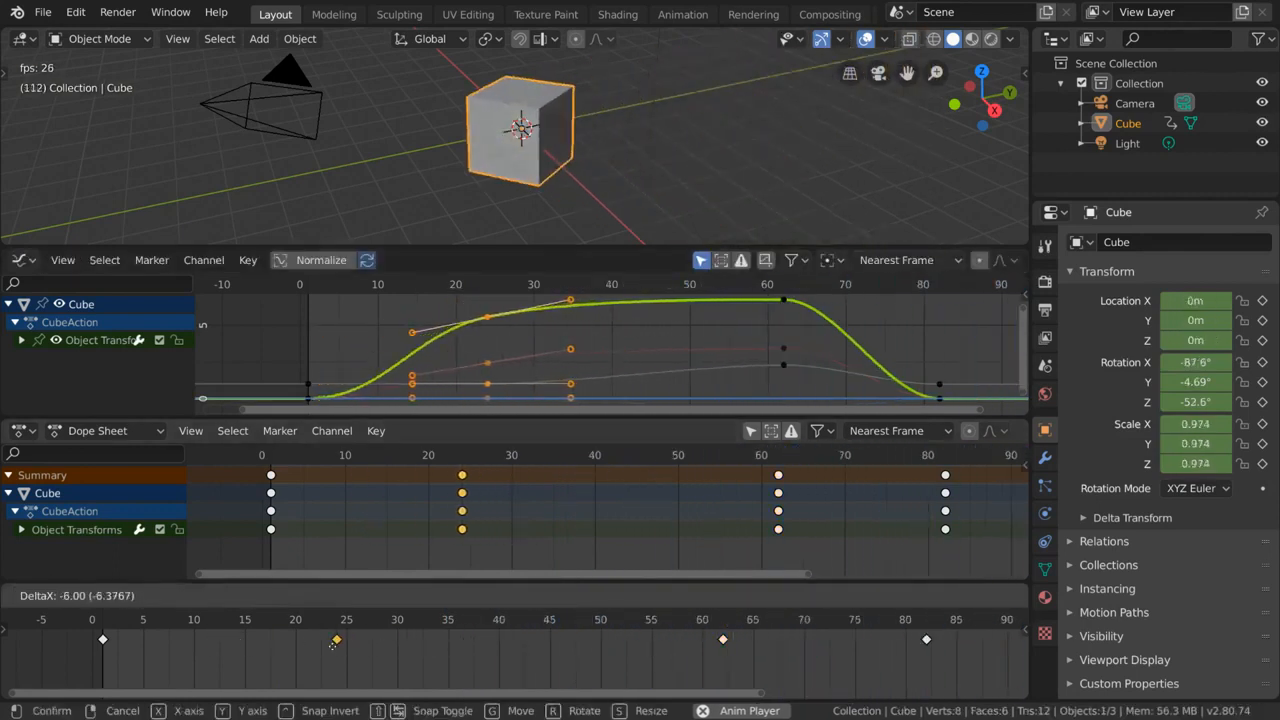
click(401, 645)
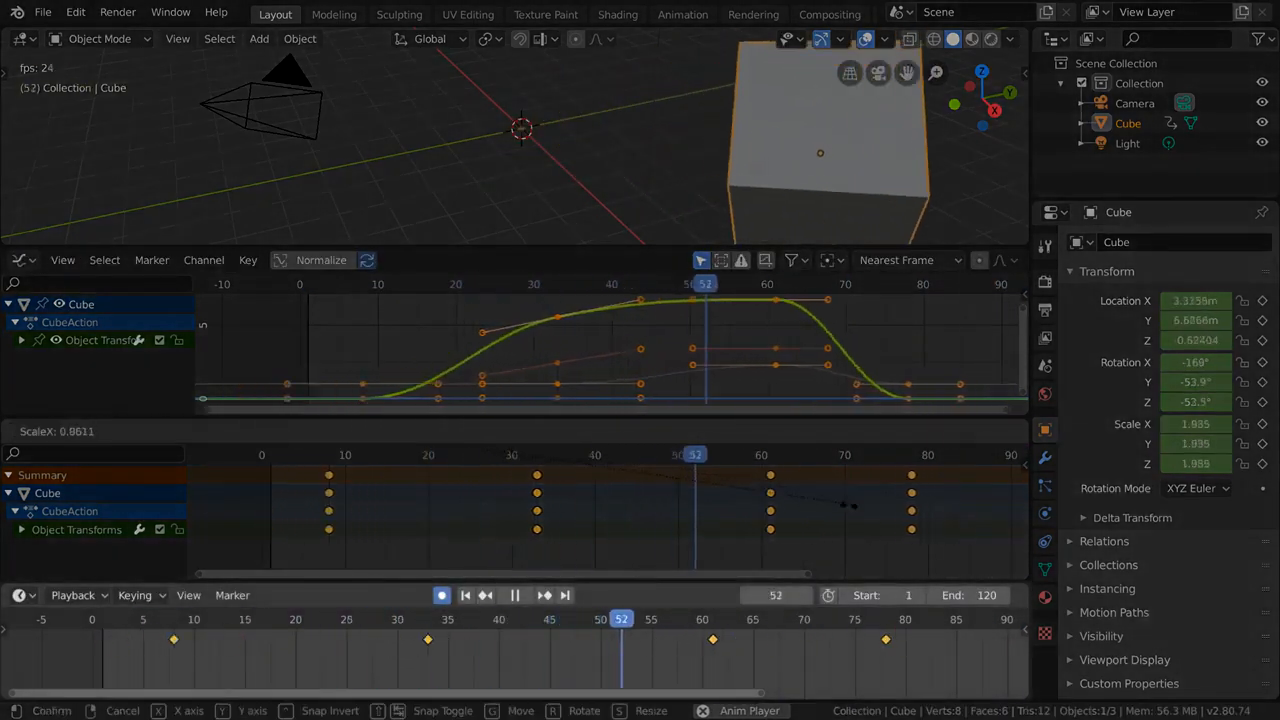
Try scaling and shifting all of the cube's keyframes in the Dope Sheet.
click(790, 510)
key(g)
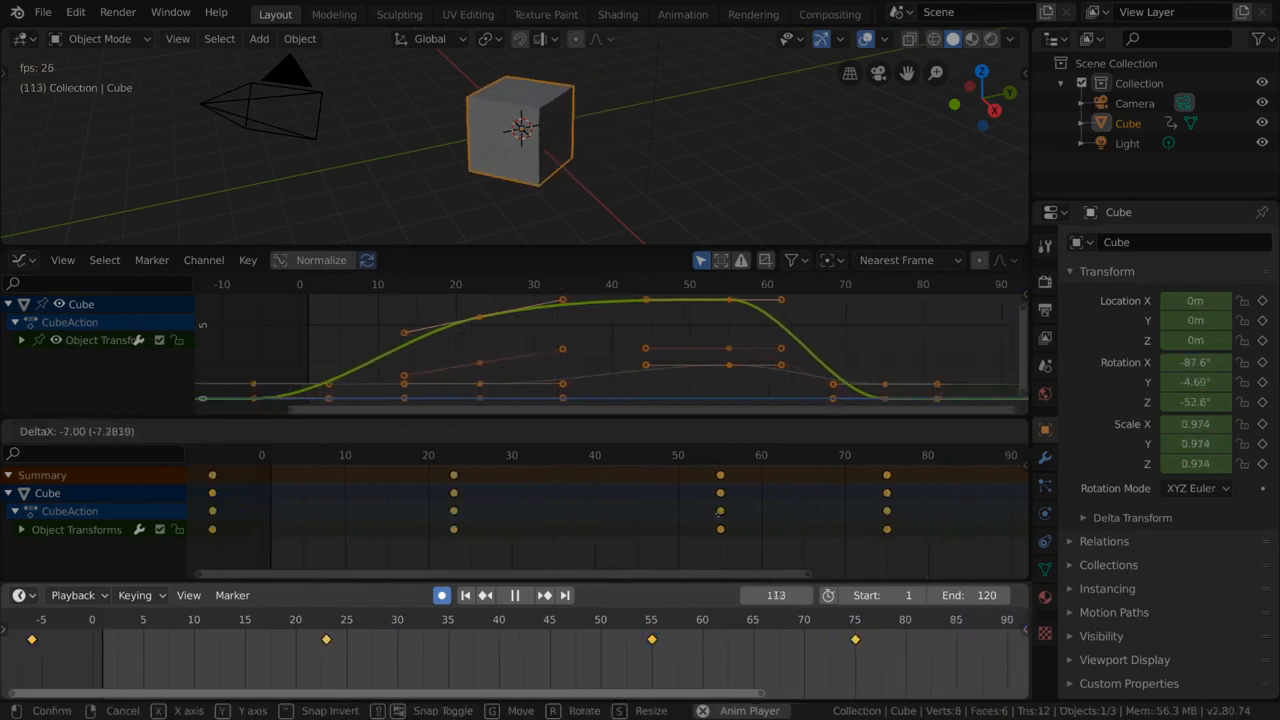
click(800, 512)
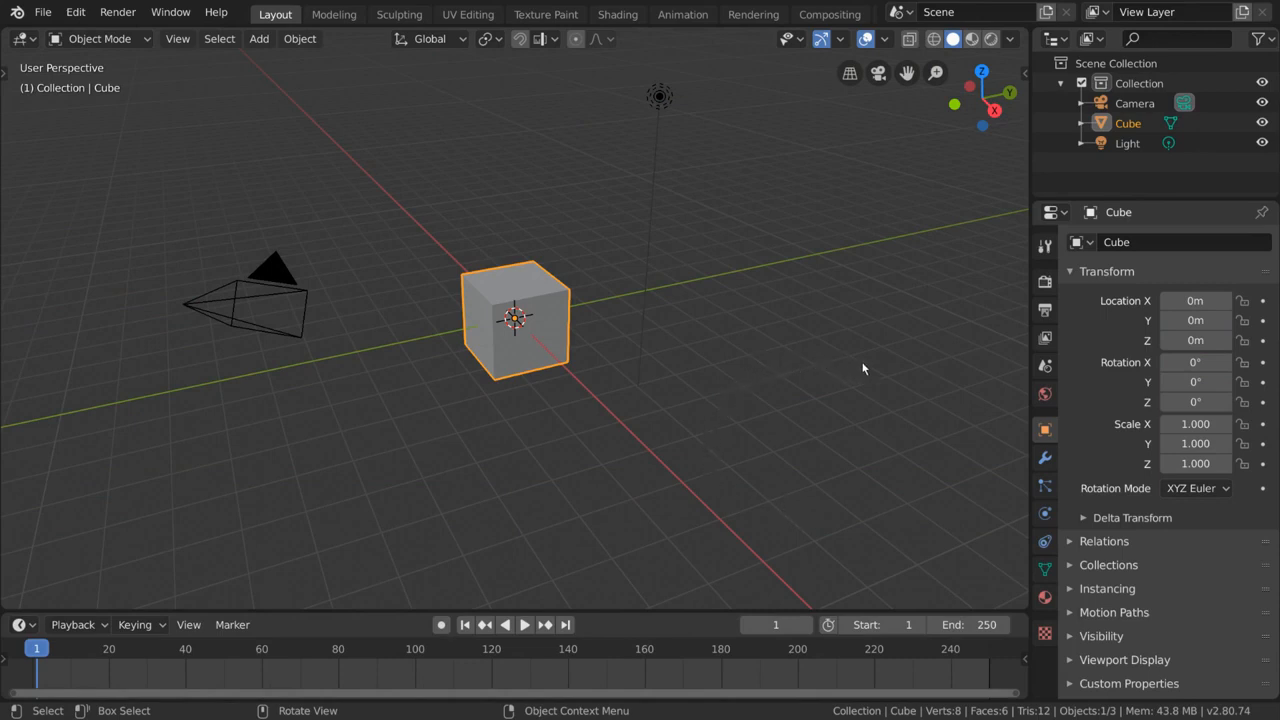
right_click(740, 342)
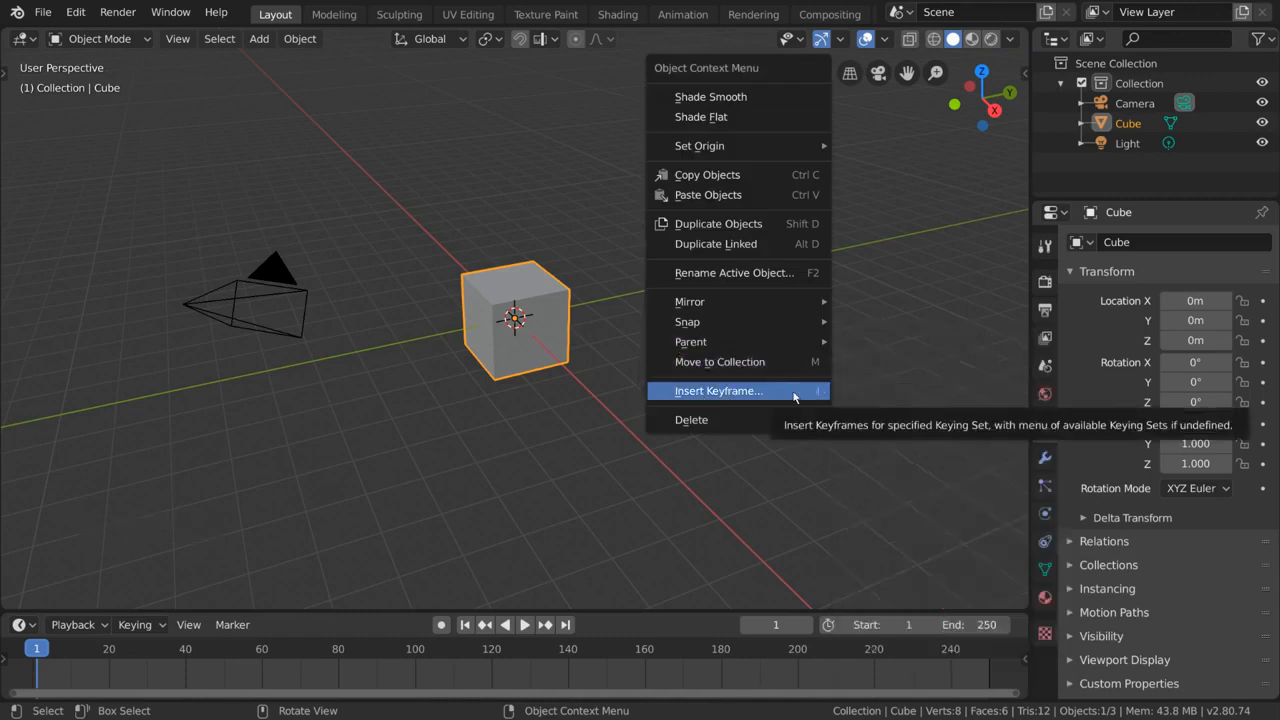
right_click(1187, 497)
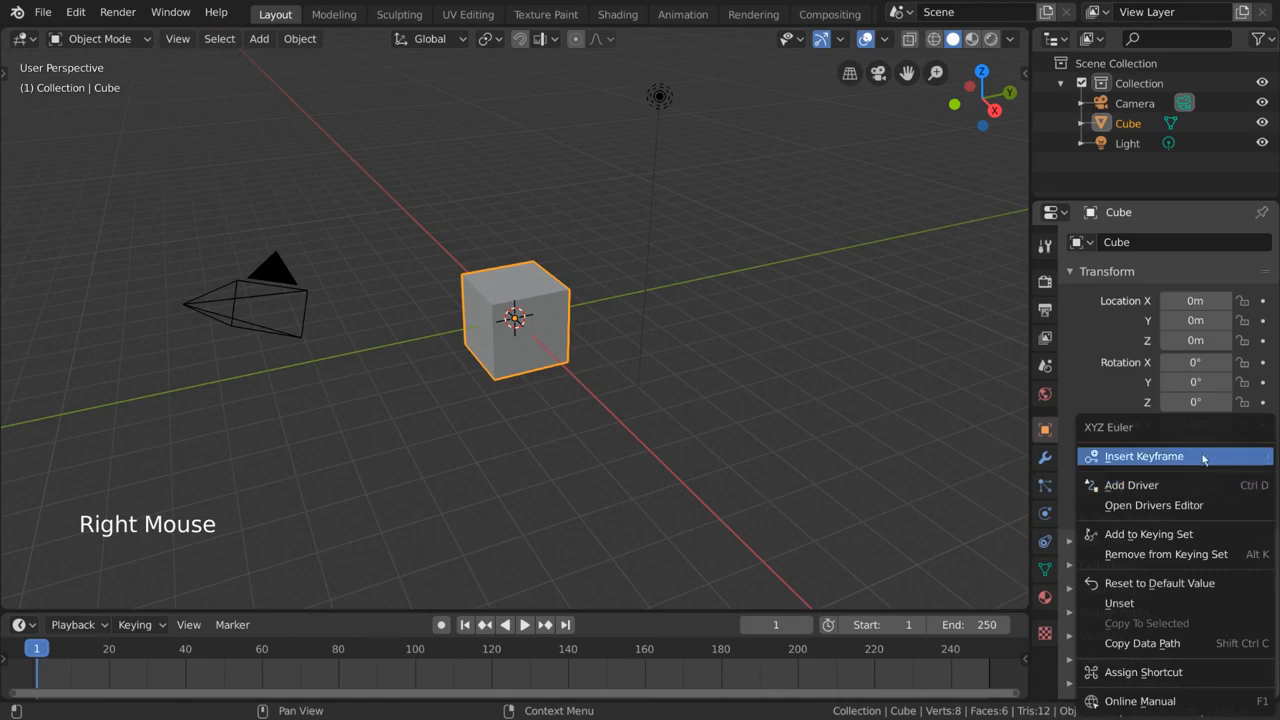
right_click(1139, 247)
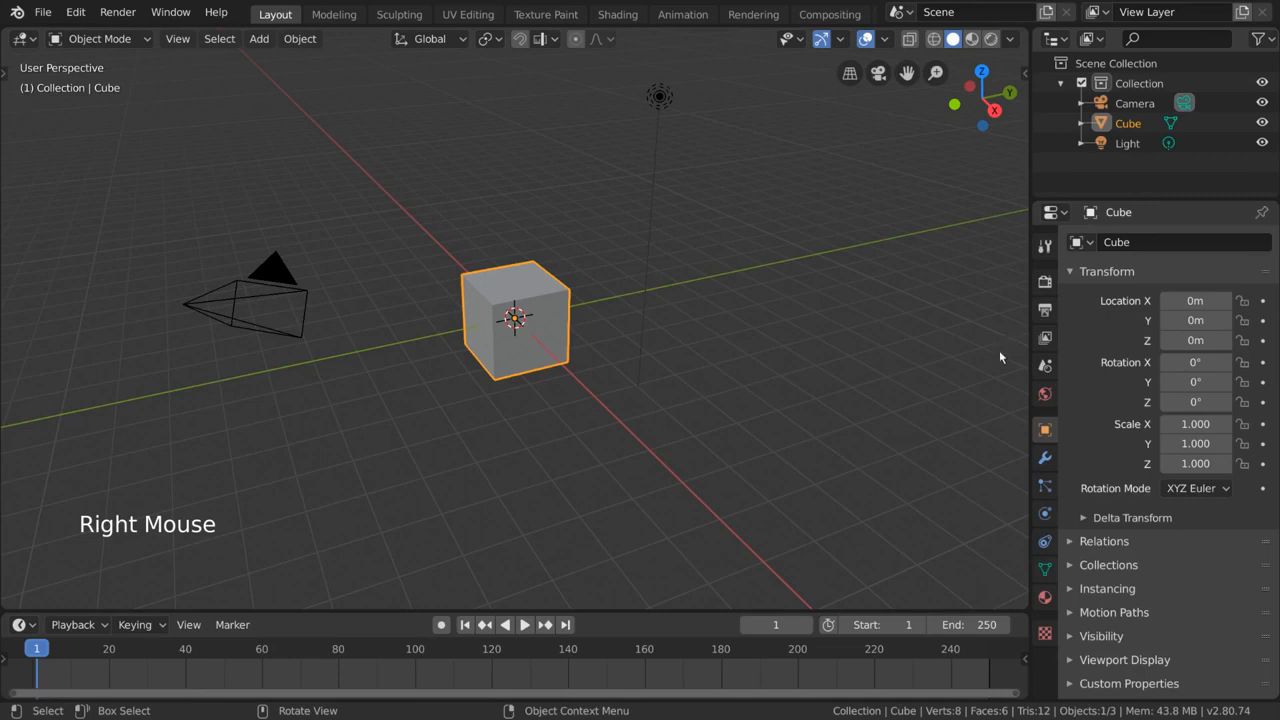
Insert a keyframe on the cube's Rotation Mode property at frame 1.
right_click(1200, 490)
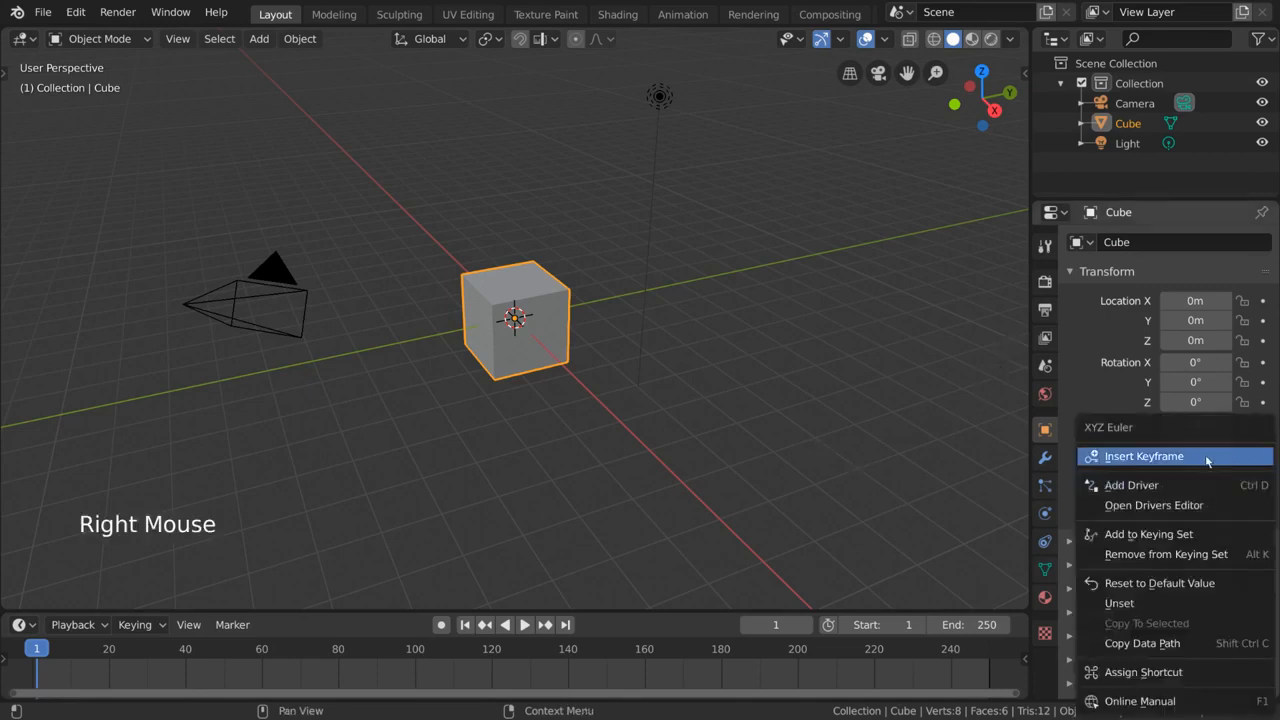
click(1209, 458)
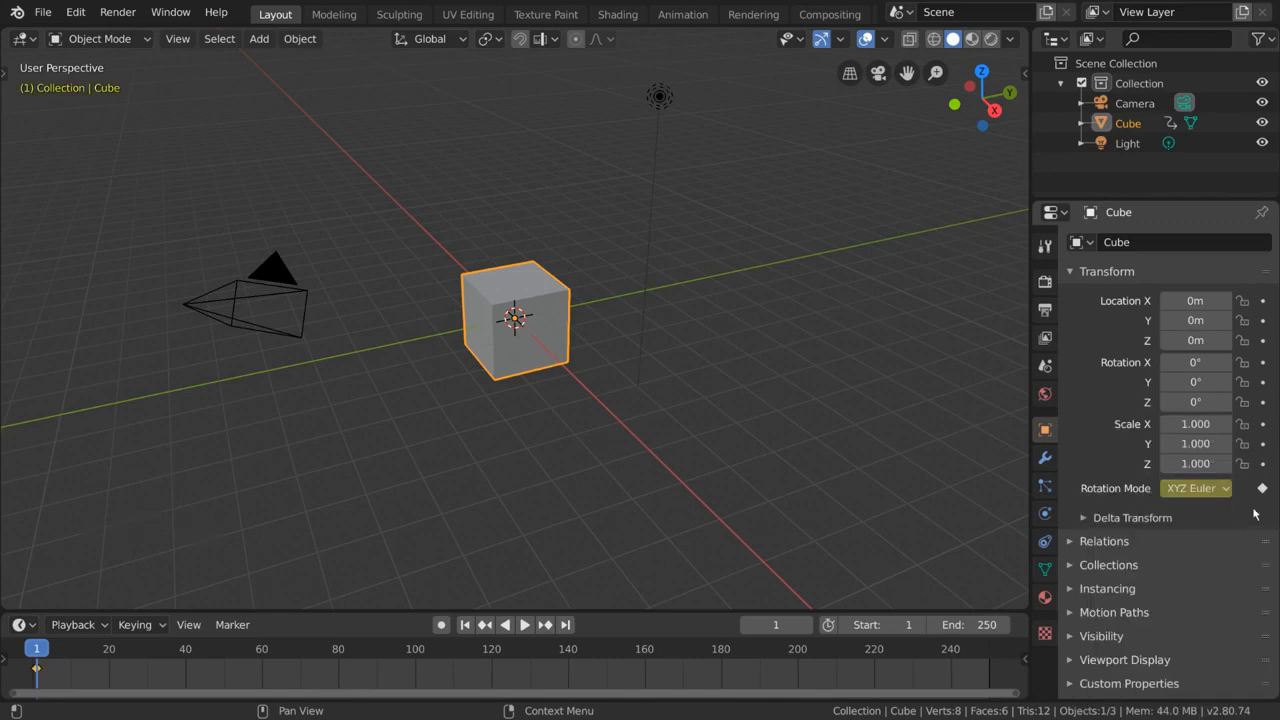
click(1224, 491)
click(1224, 498)
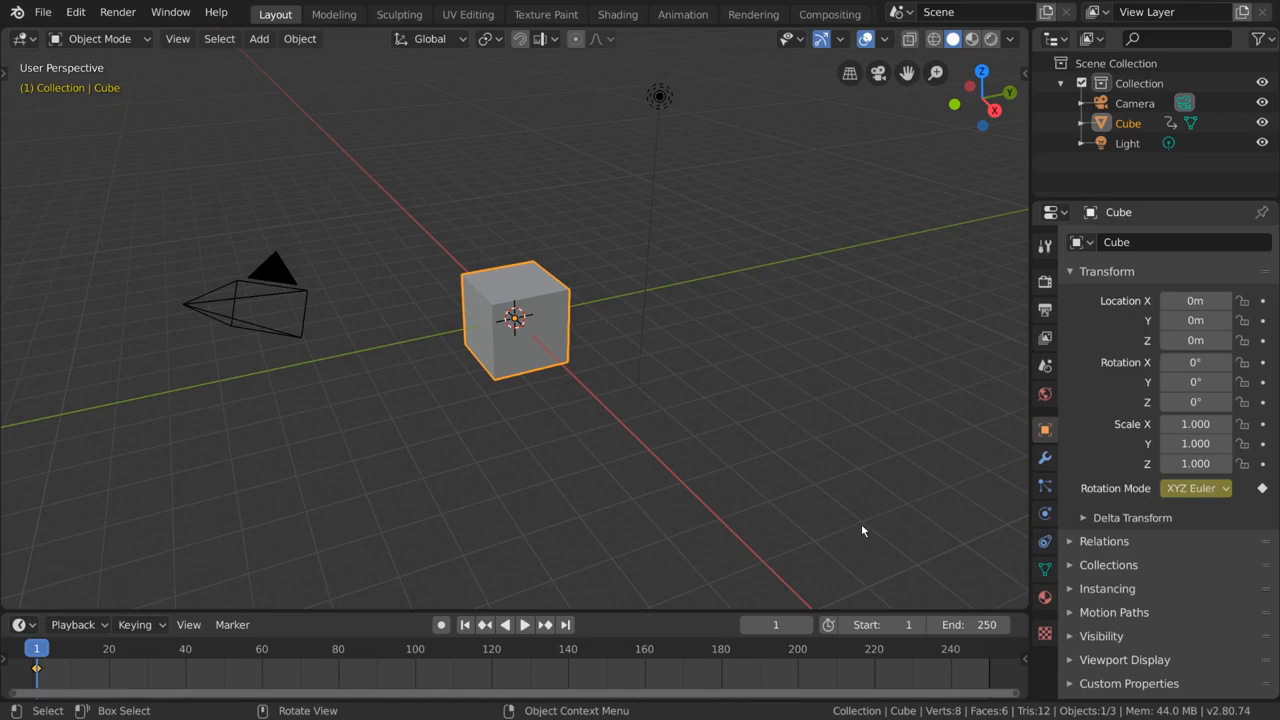
Insert a LocRotScale keyframe on the cube at frame 1.
right_click(570, 362)
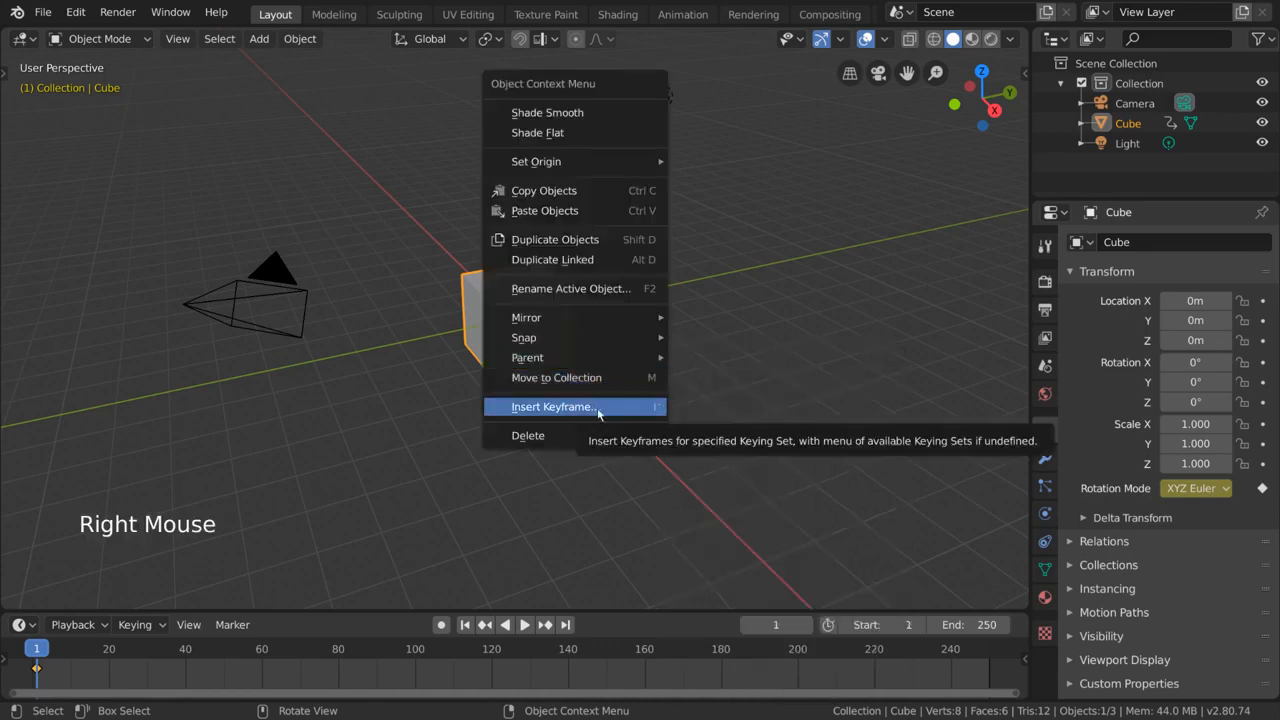
click(599, 408)
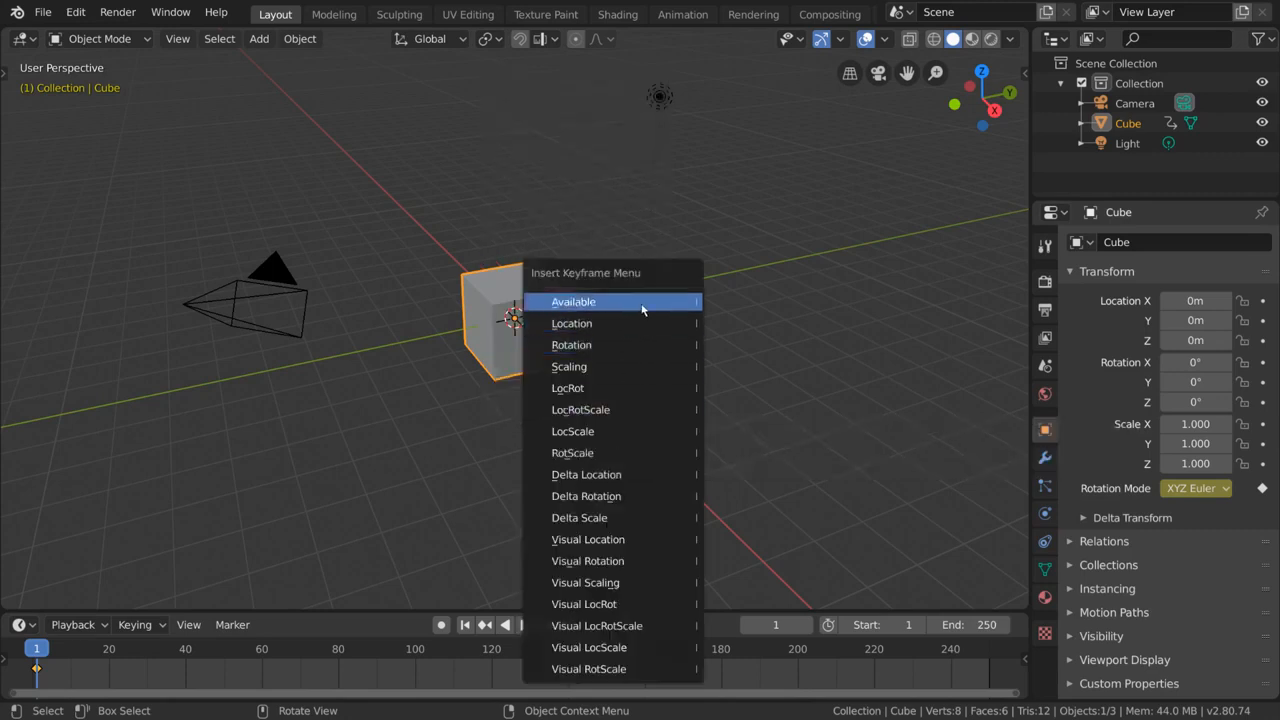
click(657, 418)
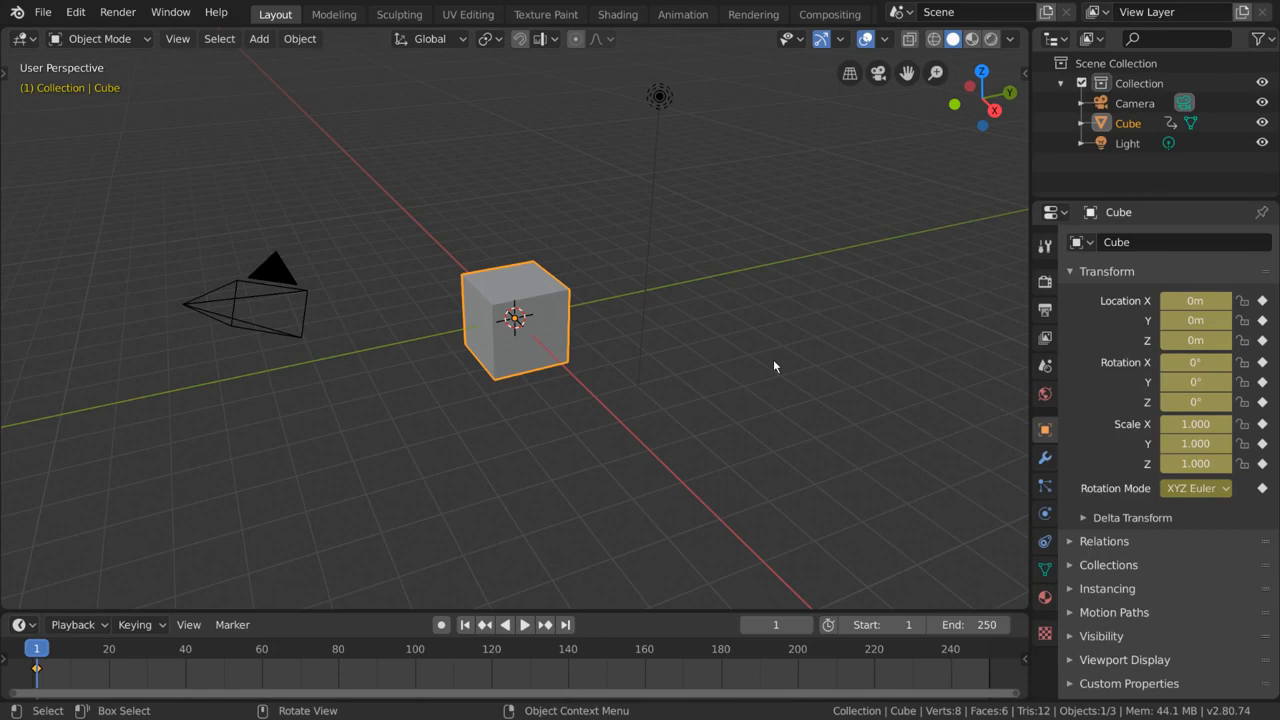
Key the cube's location, rotation and scale once more at frame 1 using LocRotScale.
click(555, 327)
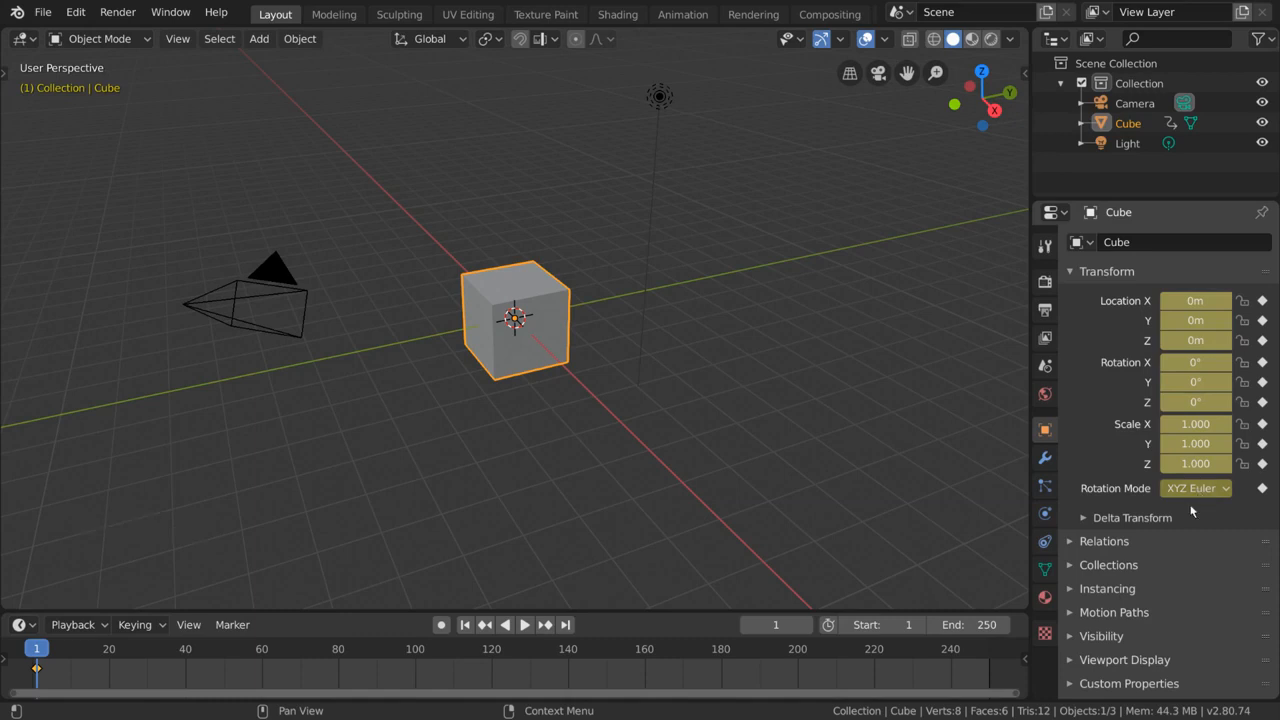
key(i)
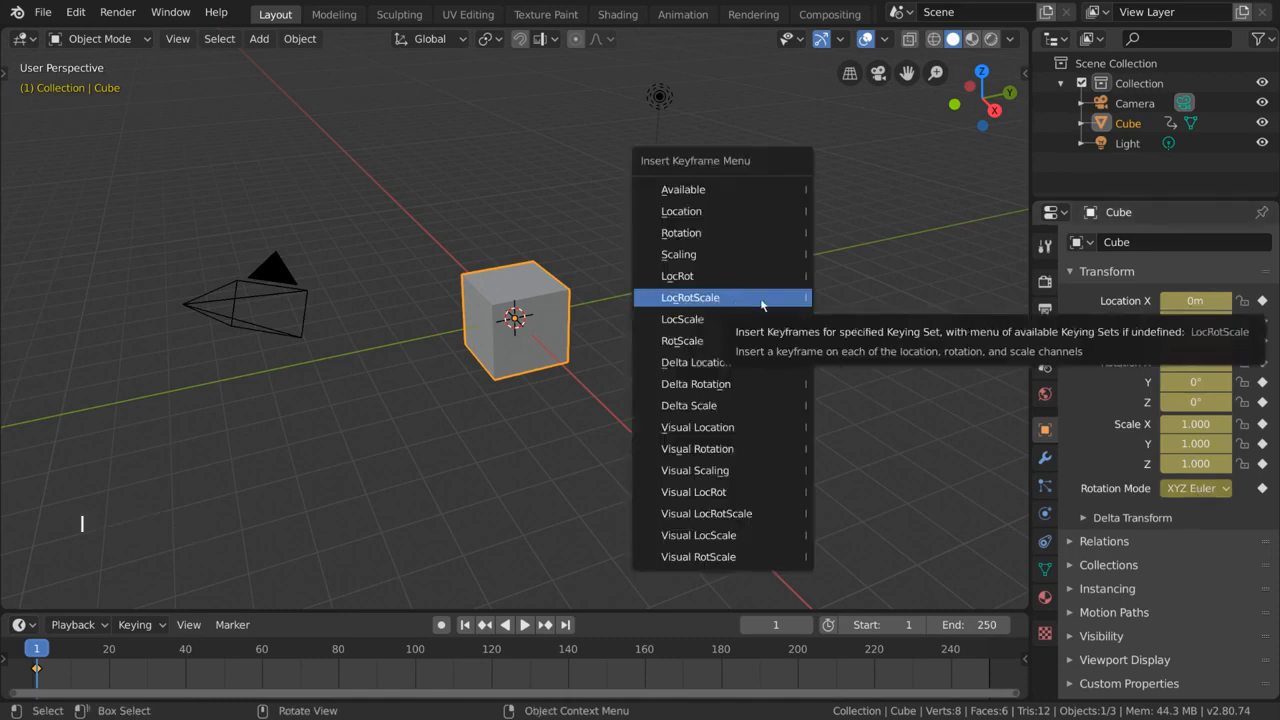
click(761, 298)
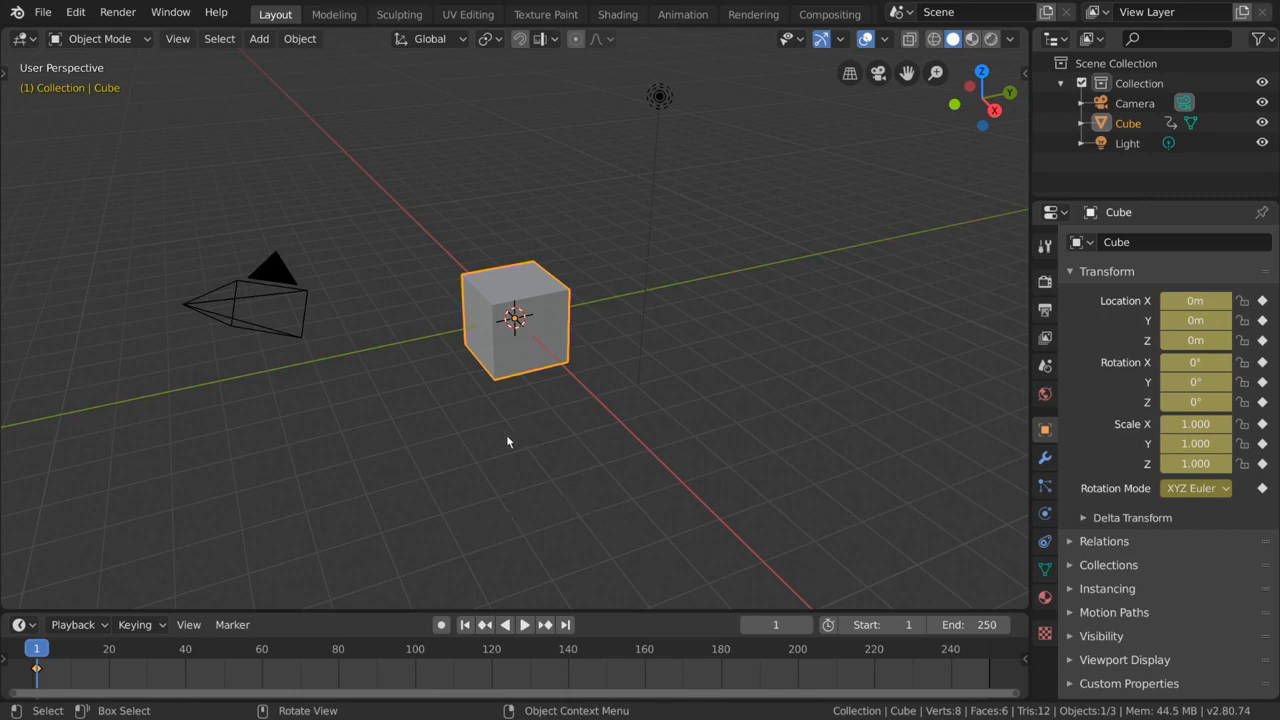
Delete the cube and add a Monkey mesh at the 3D cursor.
key(Delete)
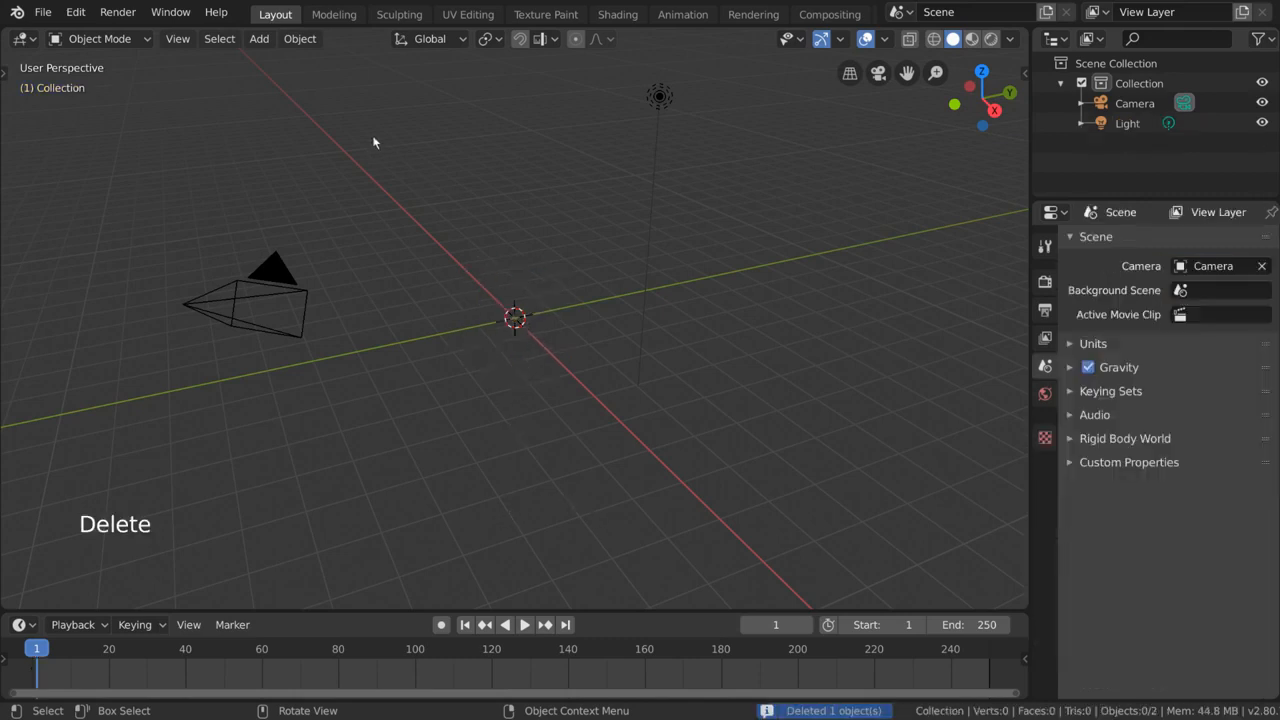
click(266, 40)
mouse_move(282, 62)
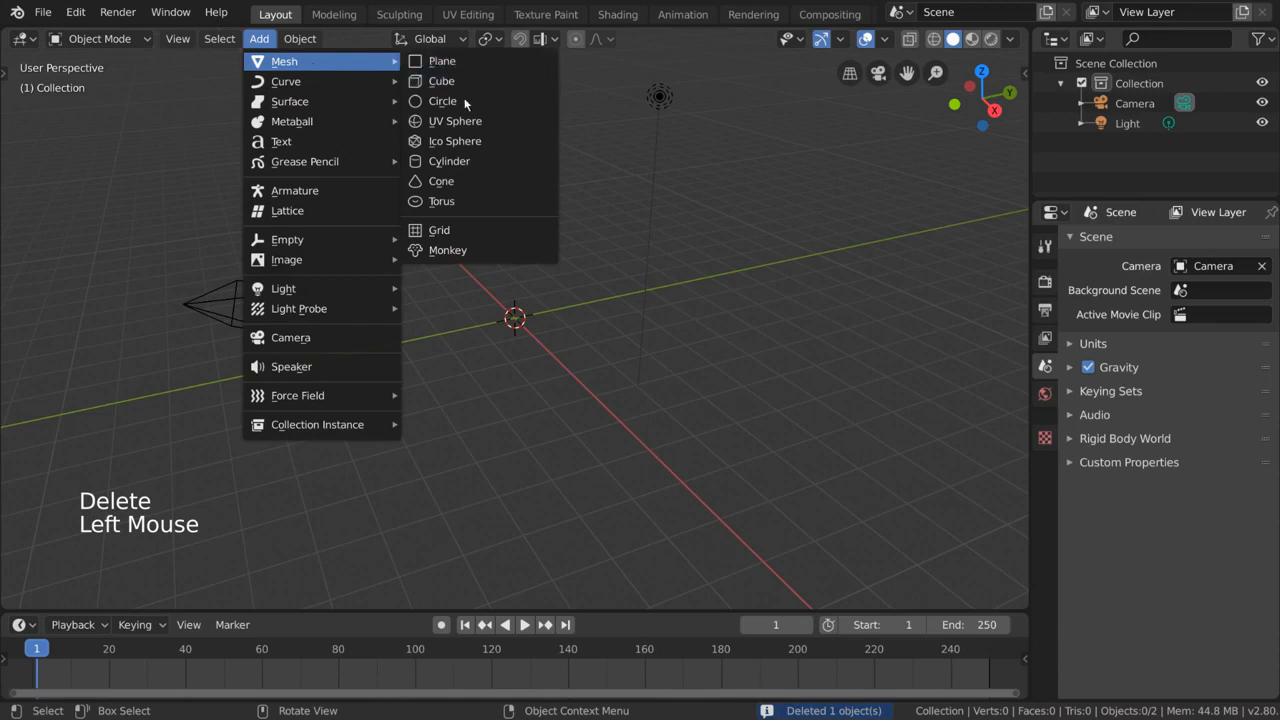
click(463, 257)
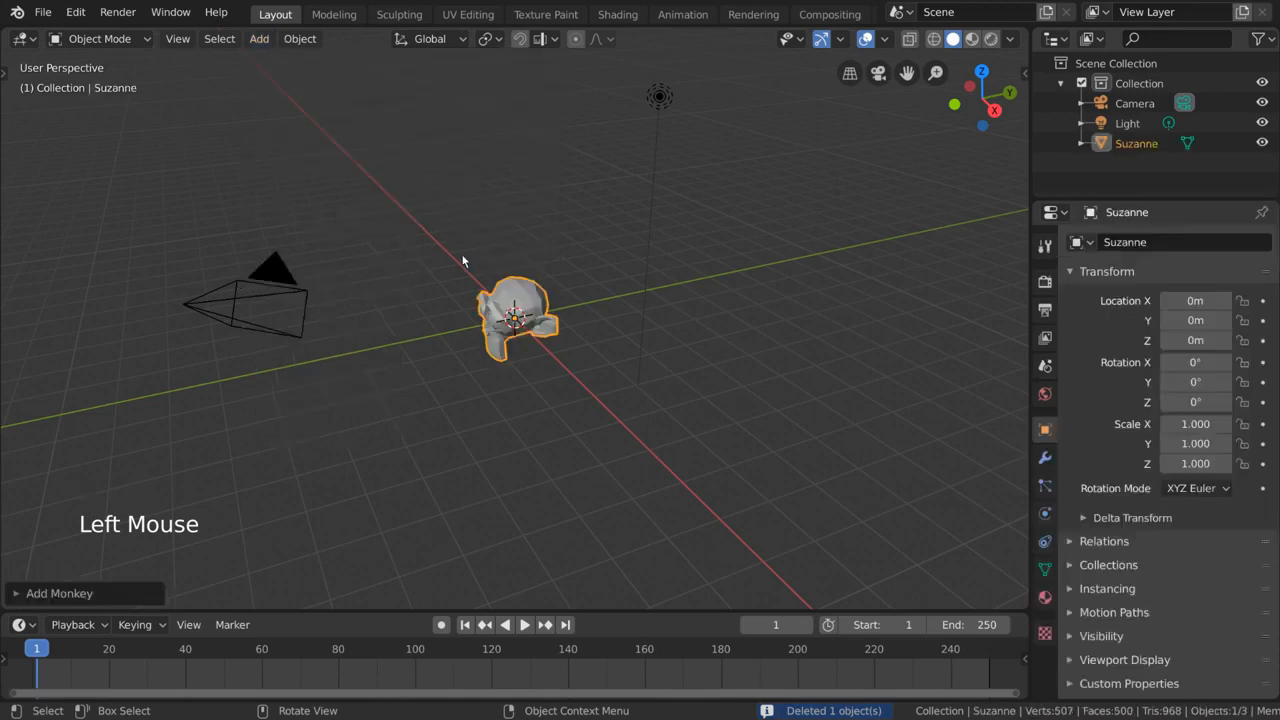
Turn on auto keying and trackball-rotate the monkey to about -24.9°, -1.96°, 36.1° at frame 1.
click(440, 625)
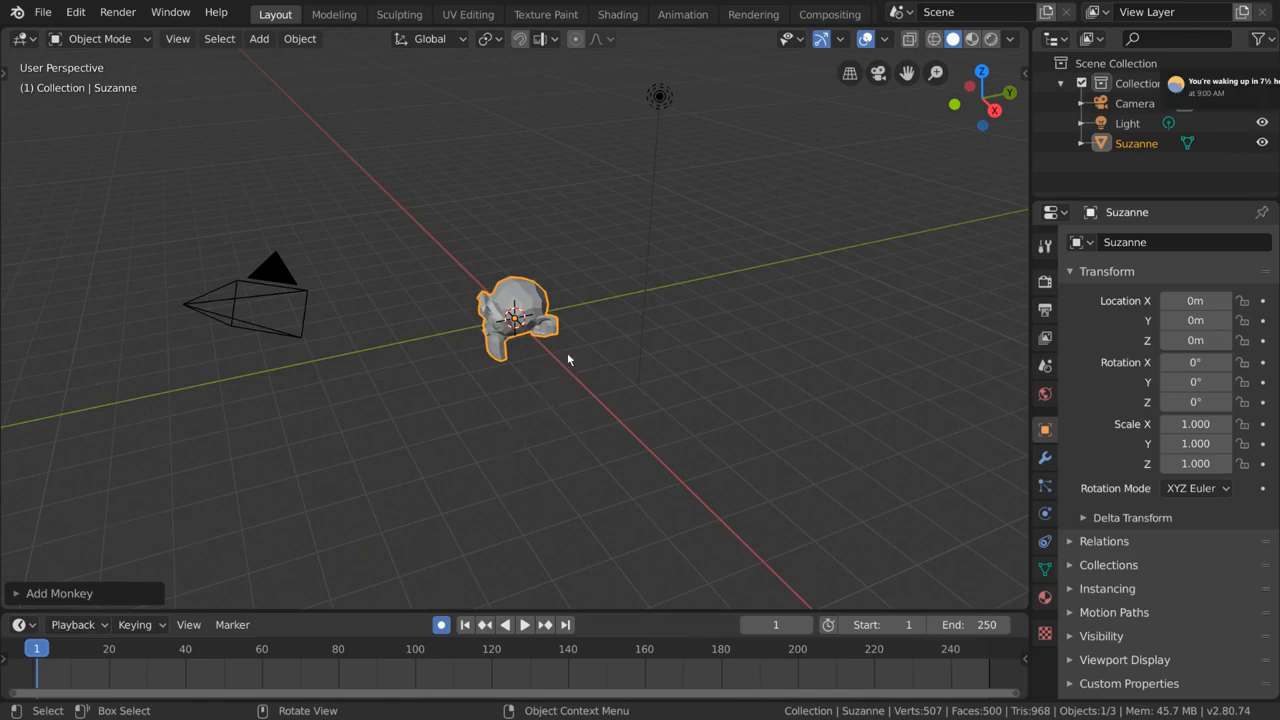
key(r)
key(r)
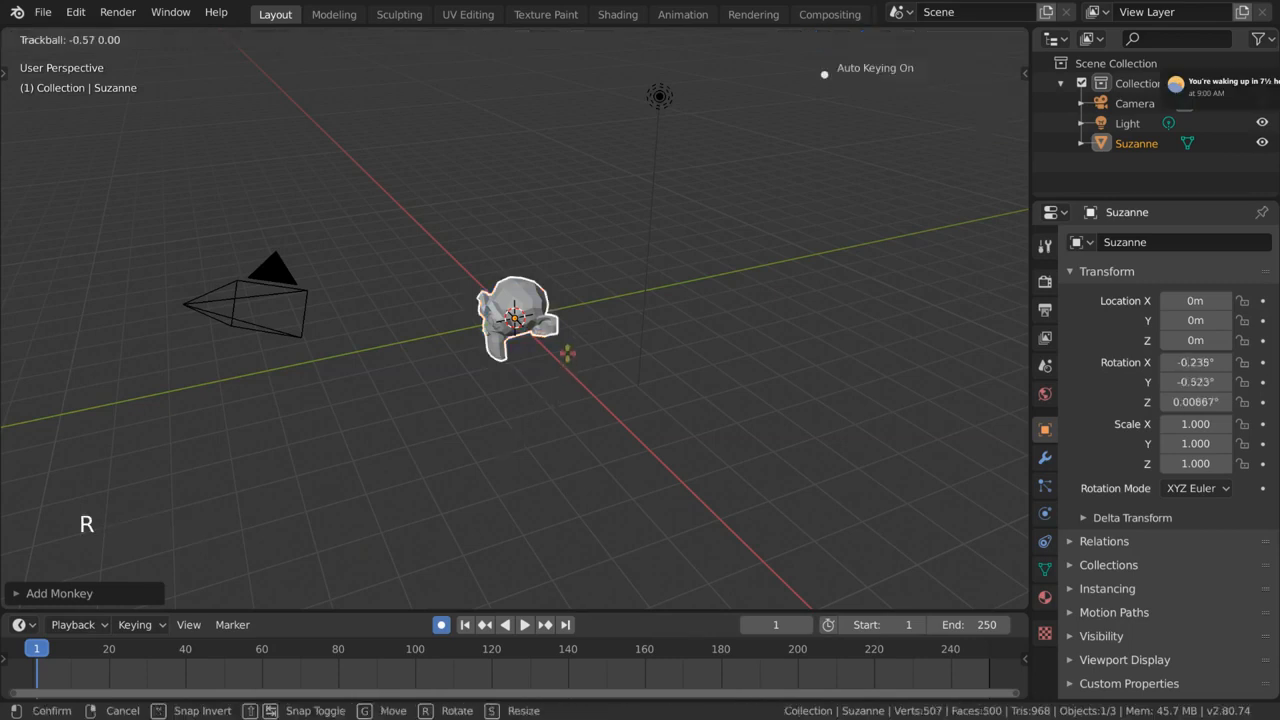
click(604, 341)
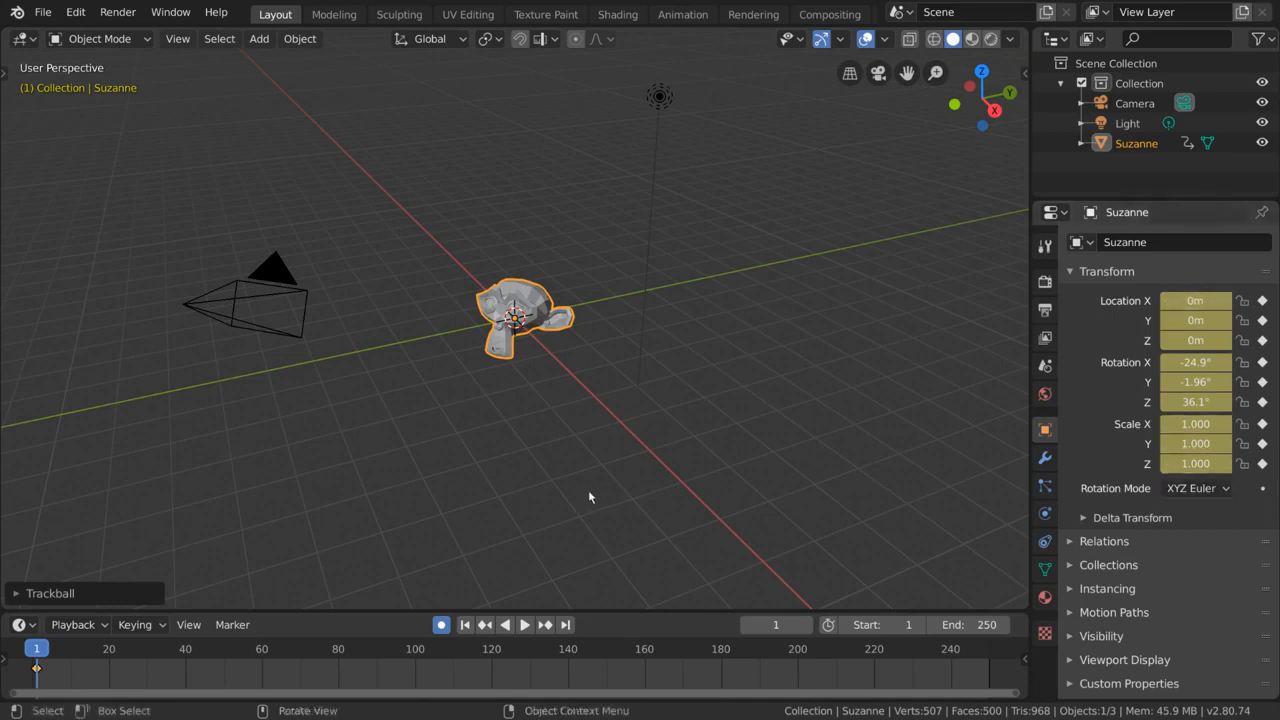
Move the monkey to about 0.08, 1.68, 1.23 m and trackball-rotate it to about -86.9°, -28.9°, 53.5°.
key(g)
click(648, 415)
key(r)
key(r)
click(645, 358)
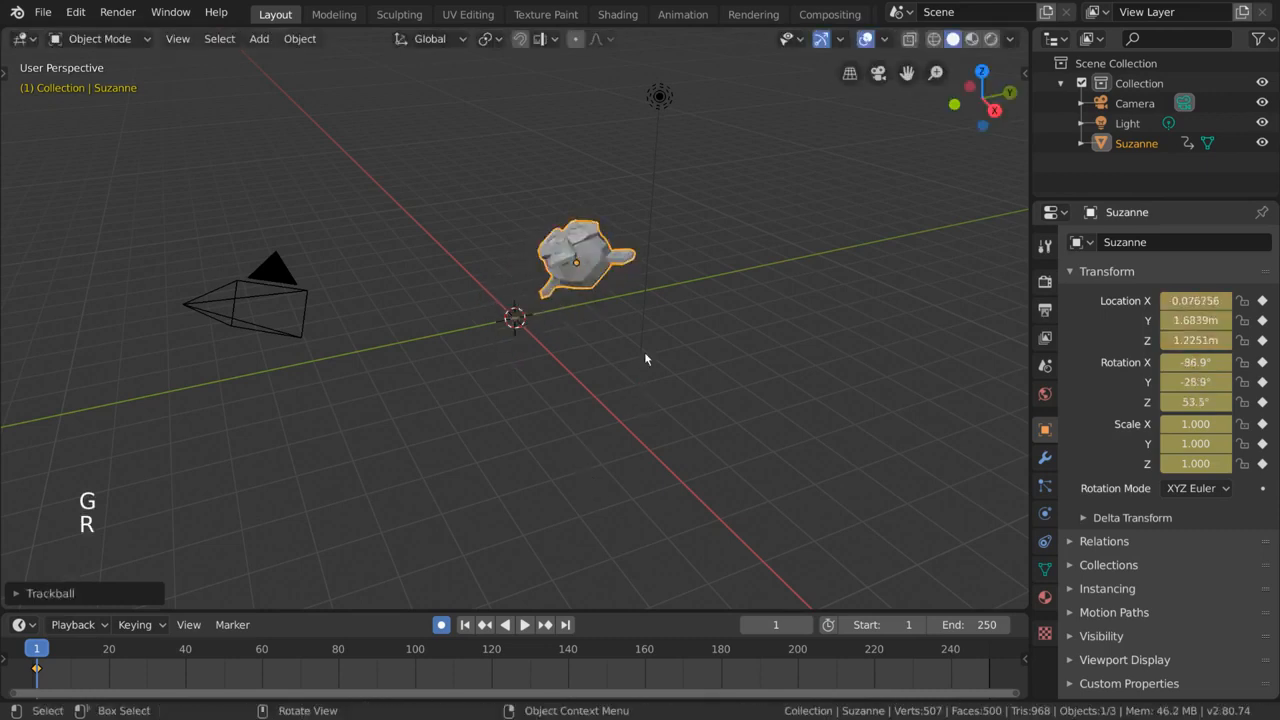
Reposition the monkey at about 0.16, 0.53, 0.14 m and trackball-rotate it to about -28.3°, -5.96°, 64.2°.
key(g)
click(561, 388)
key(r)
key(r)
click(590, 445)
key(g)
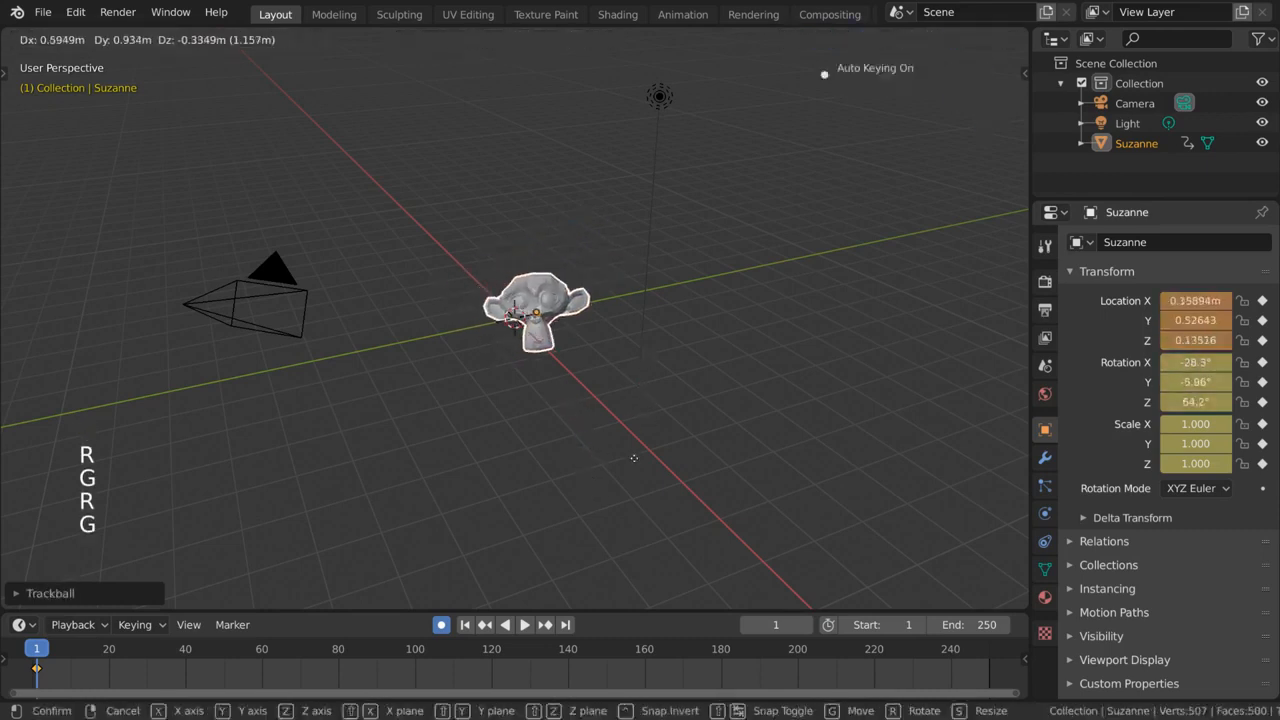
click(634, 458)
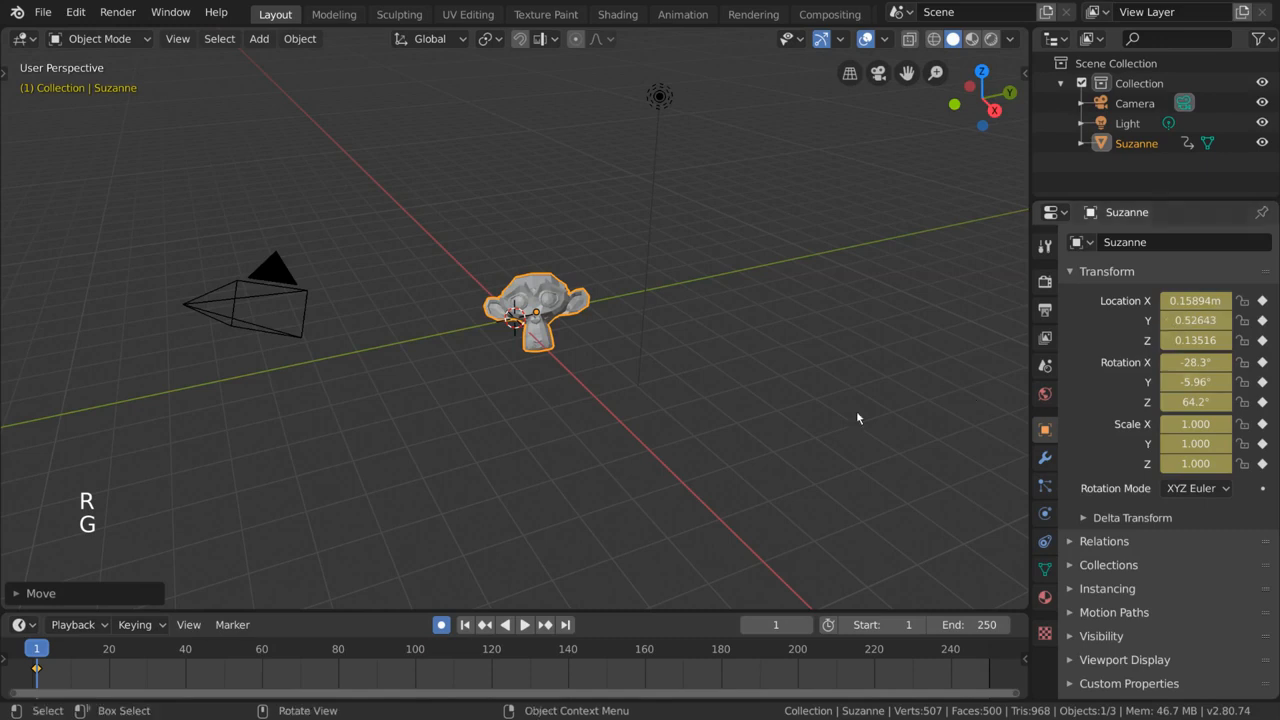
Move the monkey freely twice, placing it at about X -1.81 m and Y -1.71 m.
key(g)
click(872, 370)
key(g)
click(559, 366)
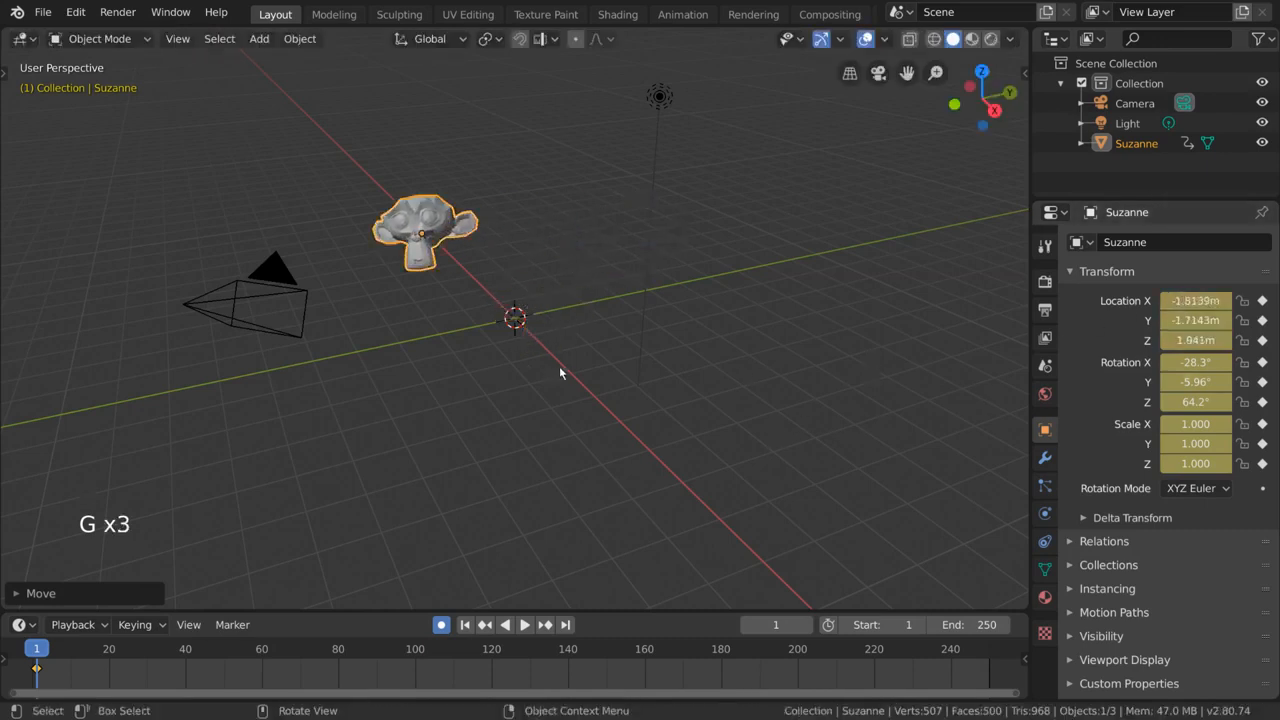
Clear the monkey's location and rotate it to about -27°, -5.5°, 41.3° at frame 1.
key(alt+g)
key(r)
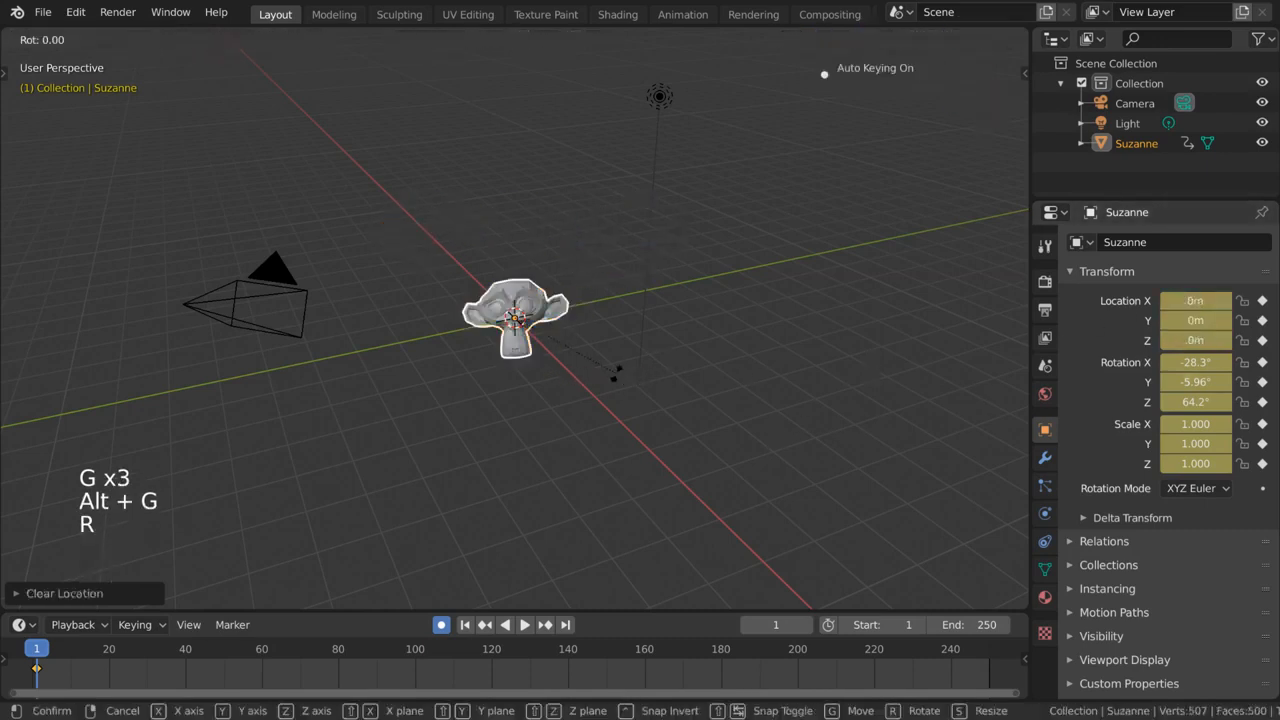
key(r)
click(631, 349)
key(r)
click(633, 373)
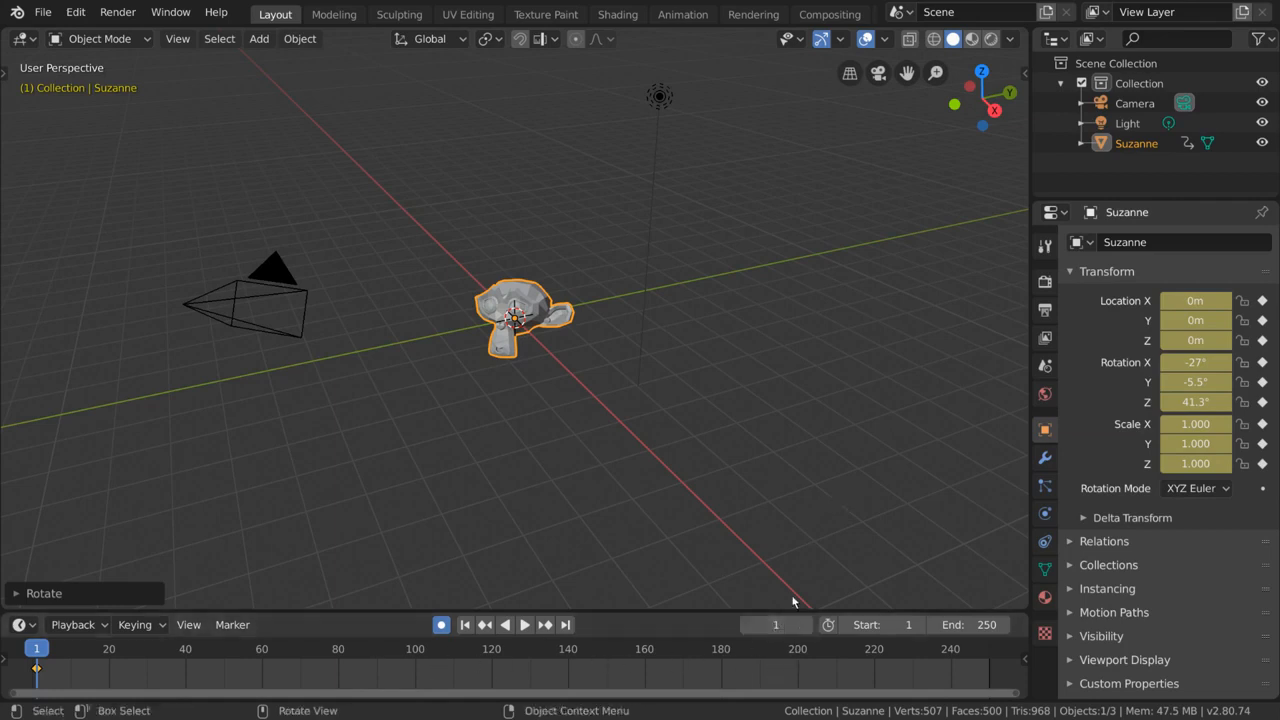
Scrub the playhead to frame 77 and roll through the frames back and forth to frame 57.
drag(36, 665, 235, 665)
drag(140, 650, 329, 648)
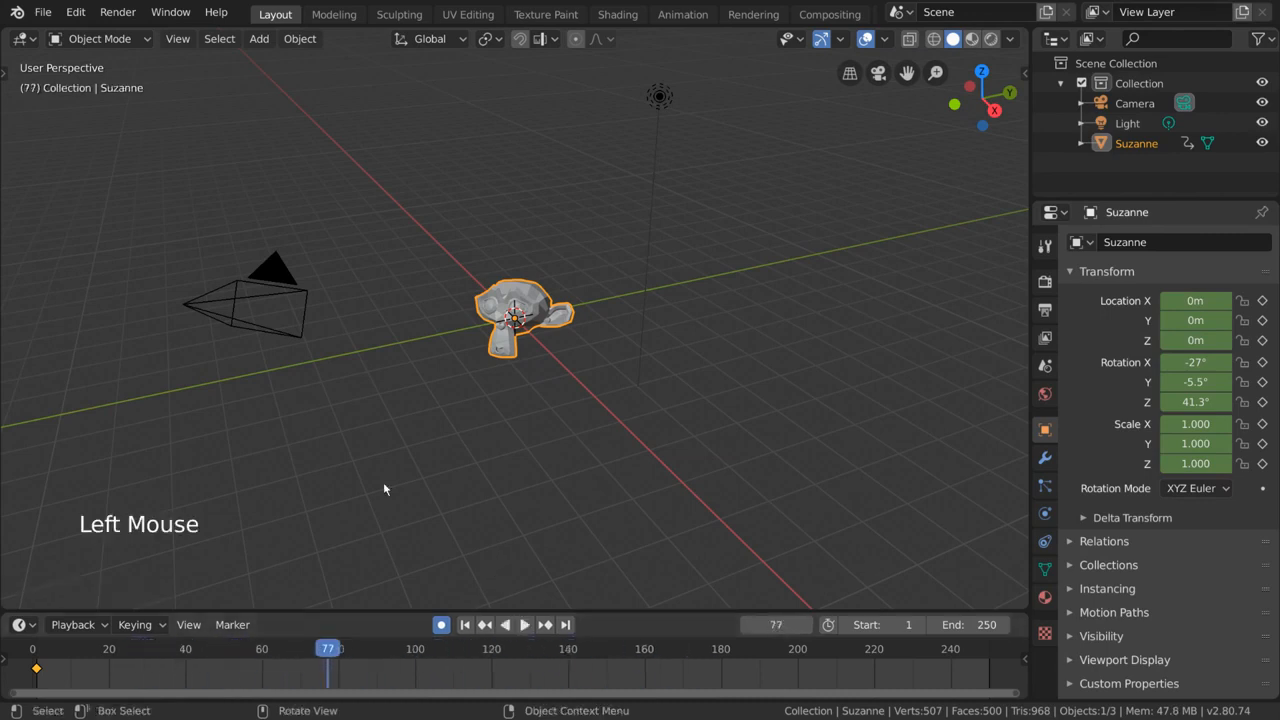
alt+scroll(479, 397, down, 11)
alt+scroll(478, 399, up, 20)
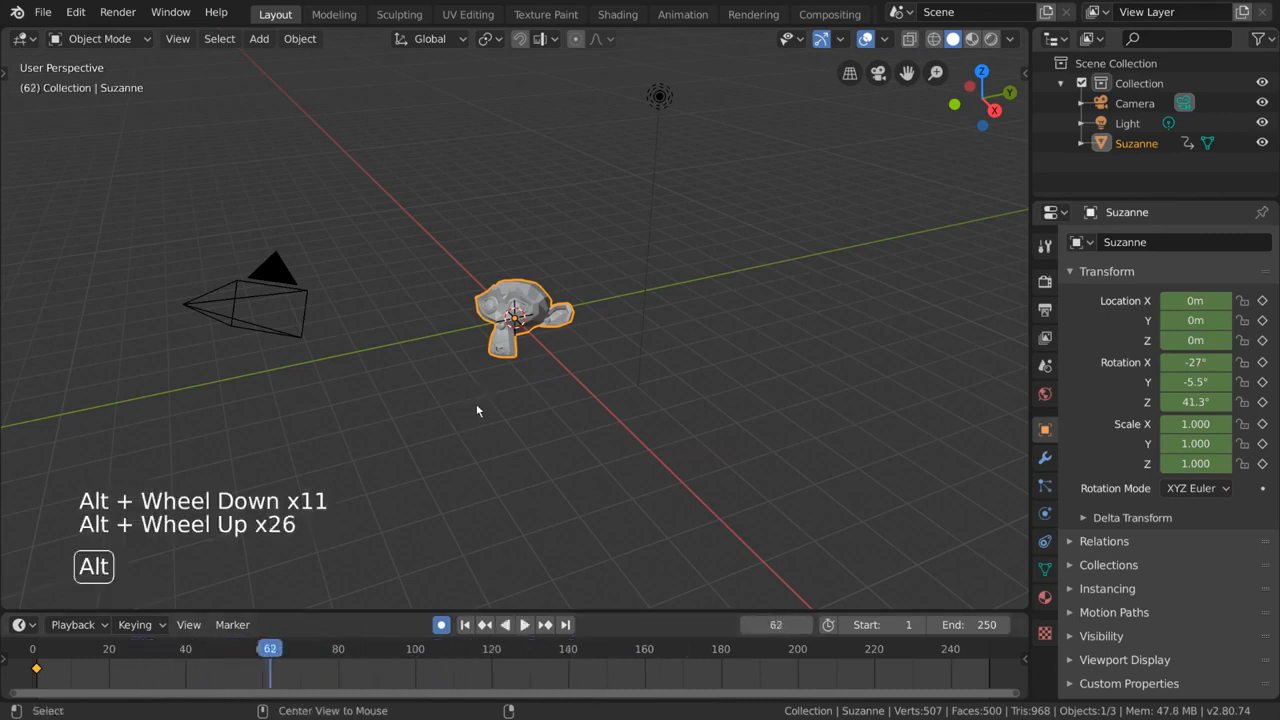
alt+scroll(476, 403, down, 8)
alt+scroll(473, 404, up, 9)
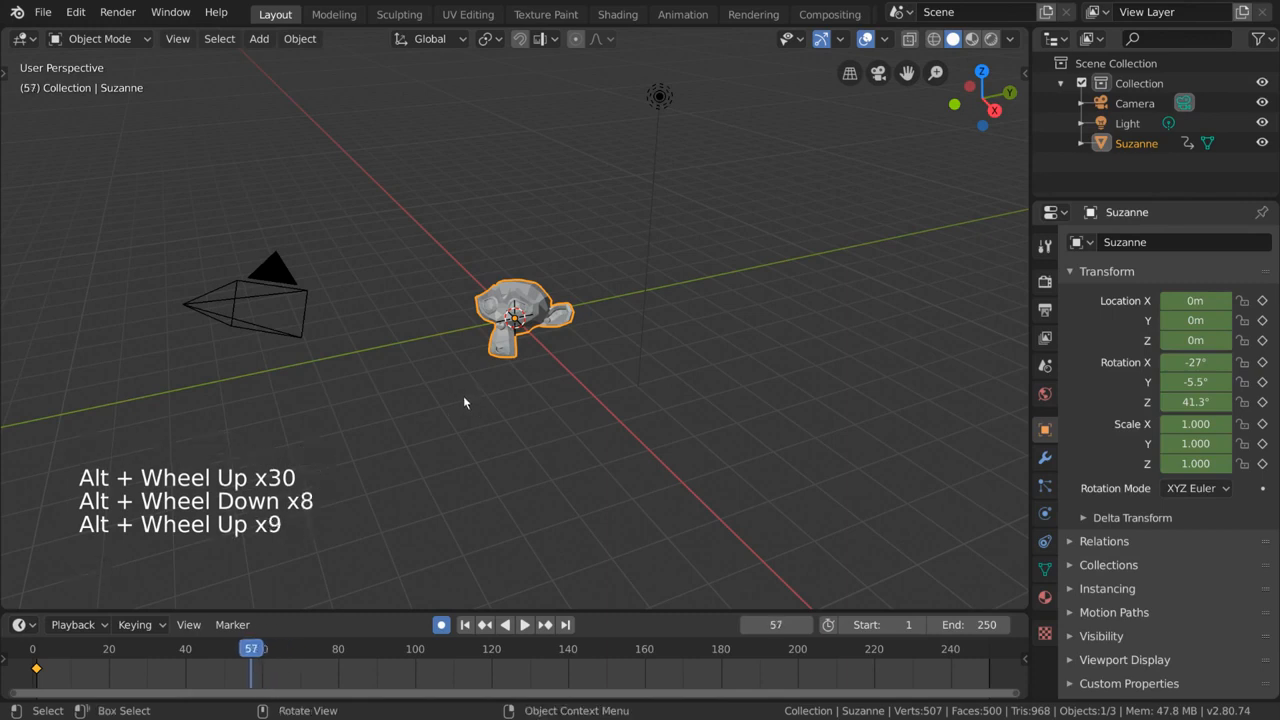
Step the playhead back seven frames and forward six frames, one frame at a time, to frame 56.
key(Left)
key(Left)
key(Left)
key(Left)
key(Left)
key(Left)
key(Left)
key(Right)
key(Right)
key(Right)
key(Right)
key(Right)
key(Right)
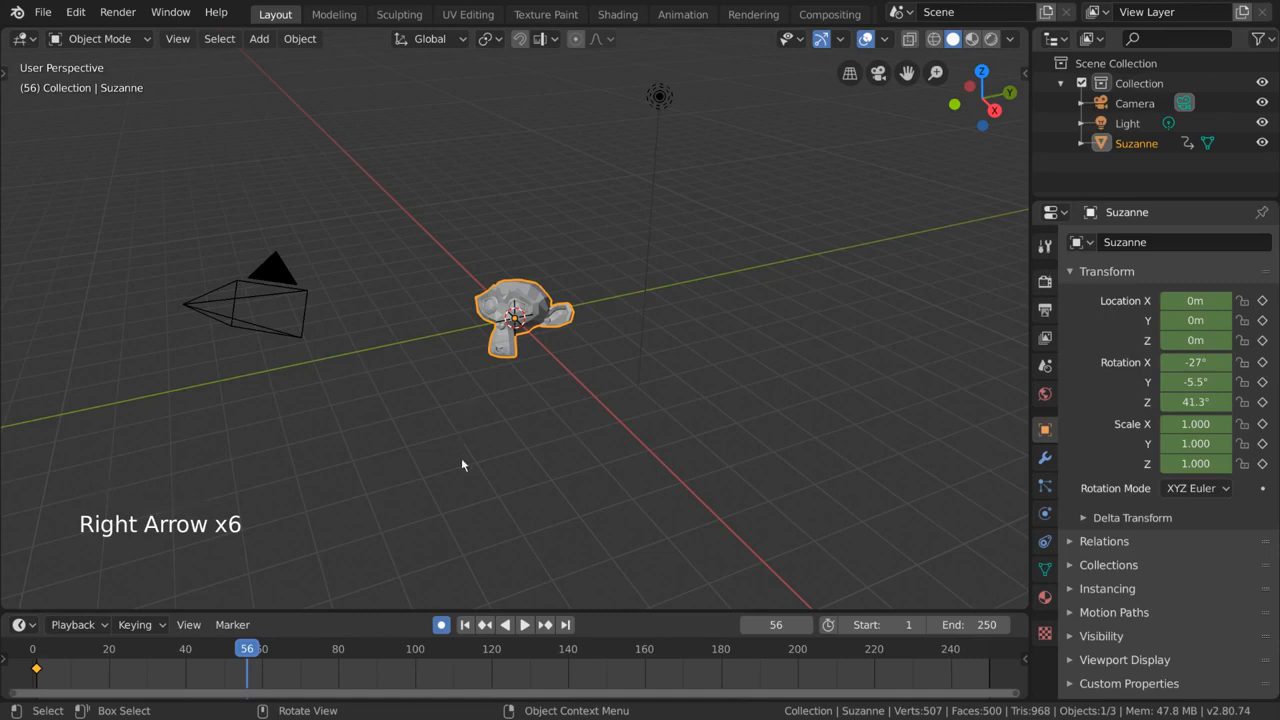
Set the current frame to 20 and move the monkey to about 2.22, 5.37, 0.29 m so it is auto-keyed.
click(776, 622)
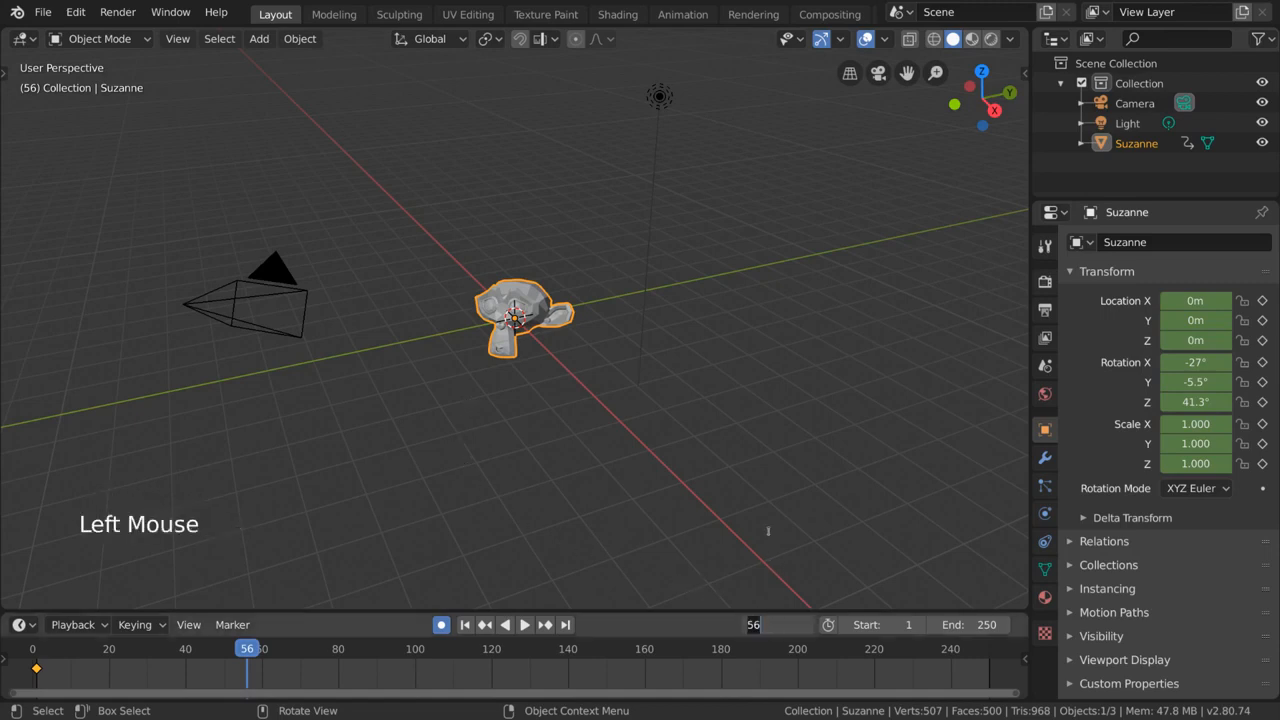
text(20)
key(Return)
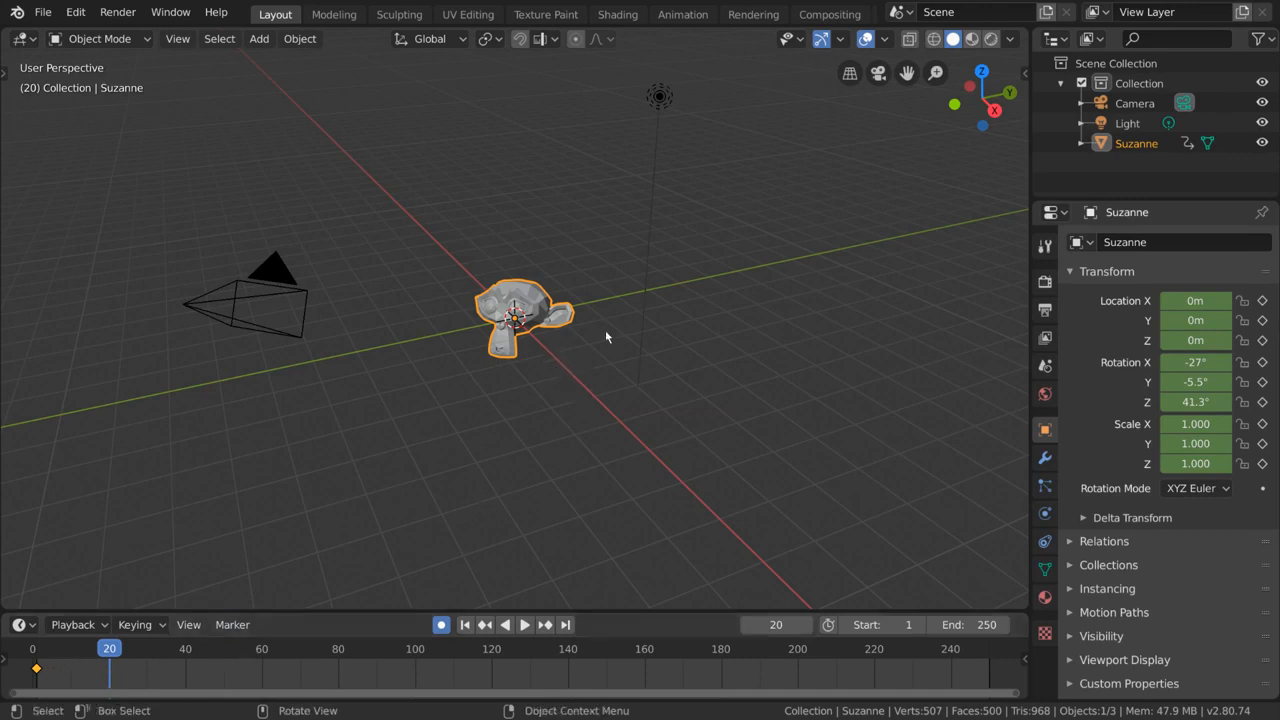
key(g)
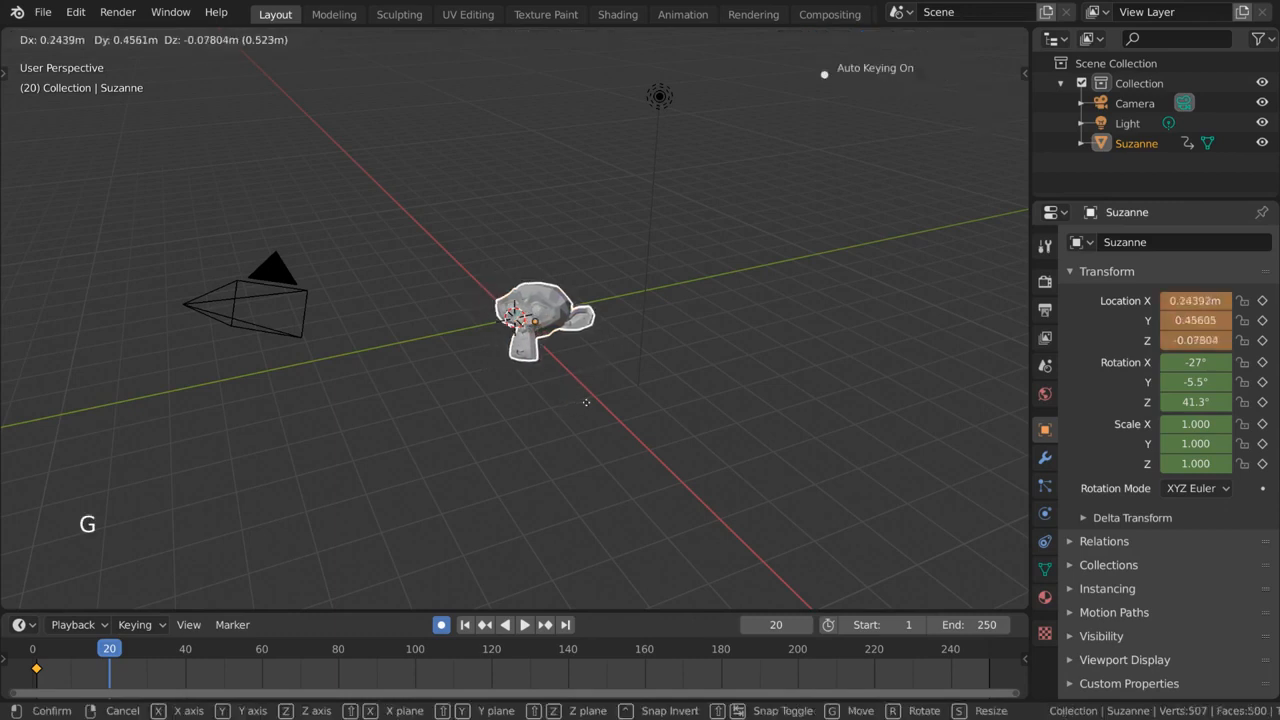
click(794, 389)
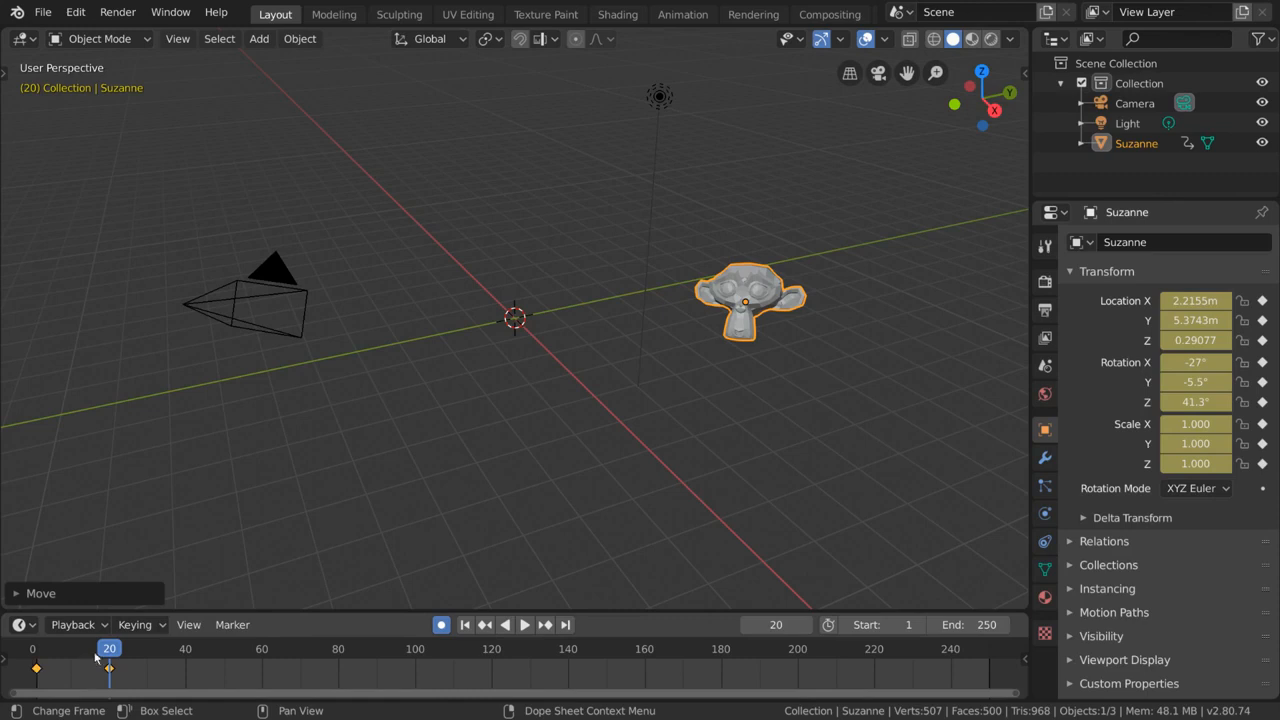
Play the monkey's movement from the start of the timeline, restarting it several times to check the motion between keyframes.
drag(110, 652, 27, 653)
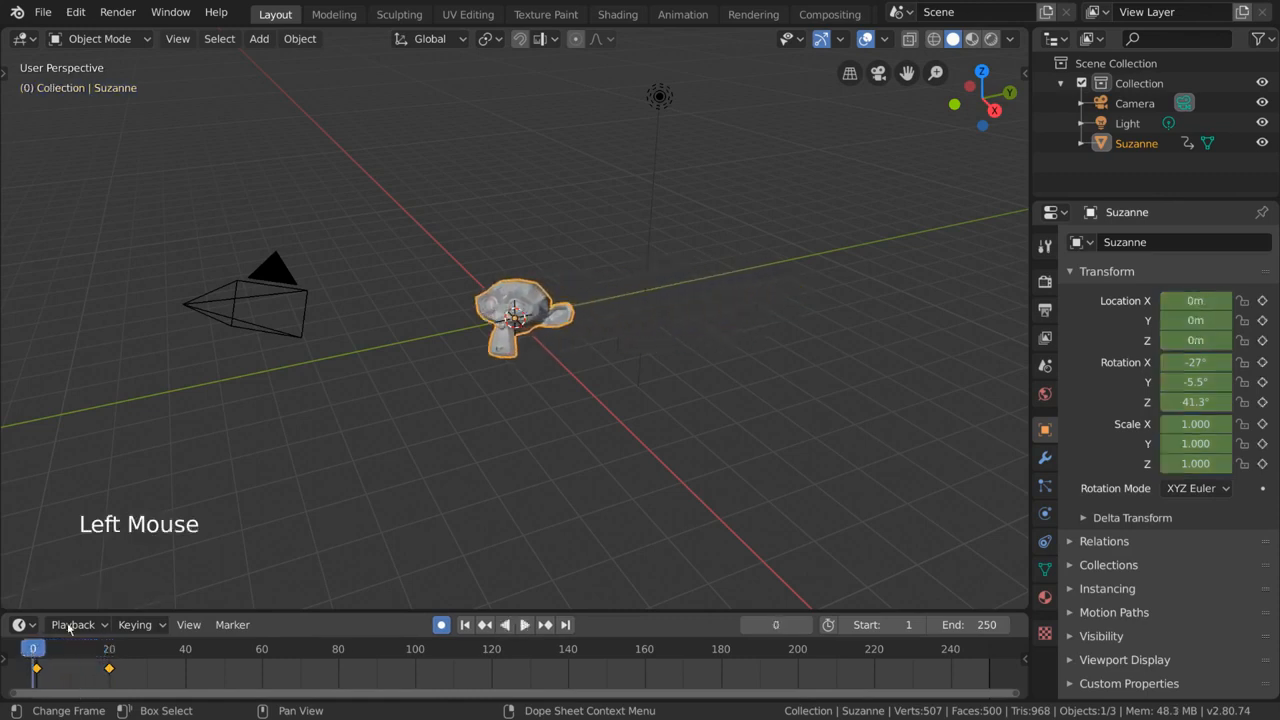
click(527, 626)
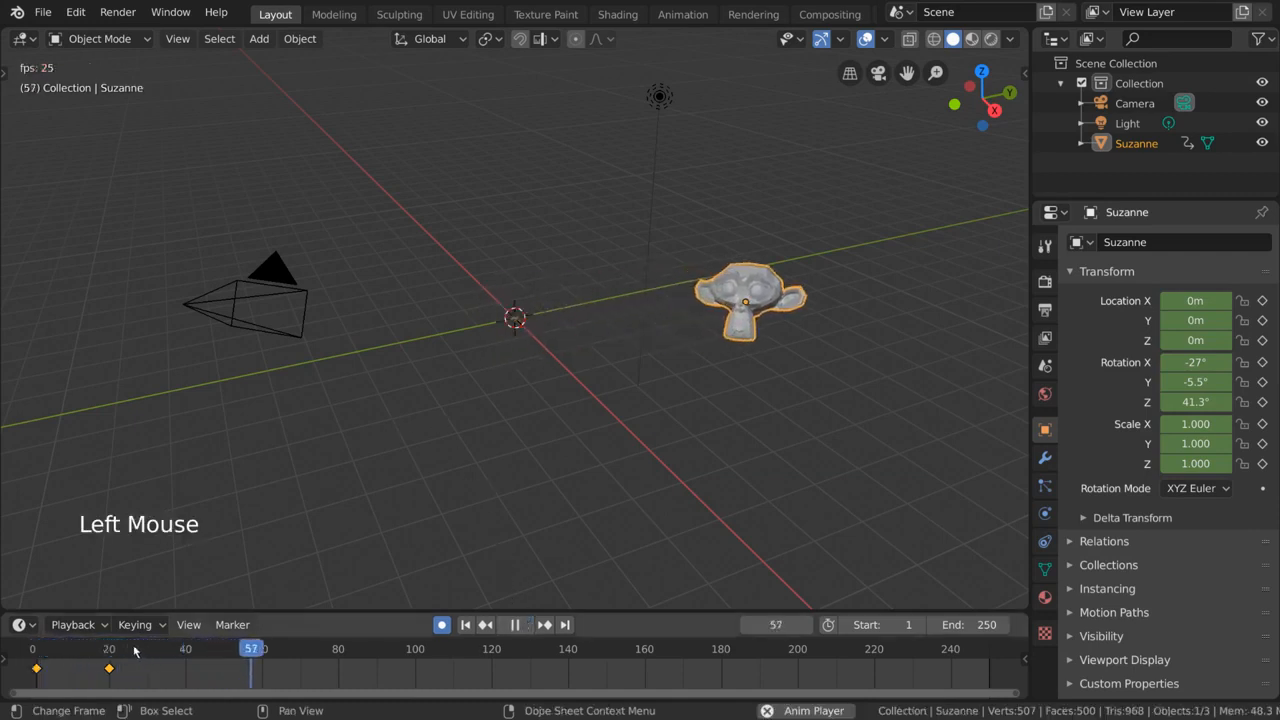
key(space)
click(37, 651)
key(space)
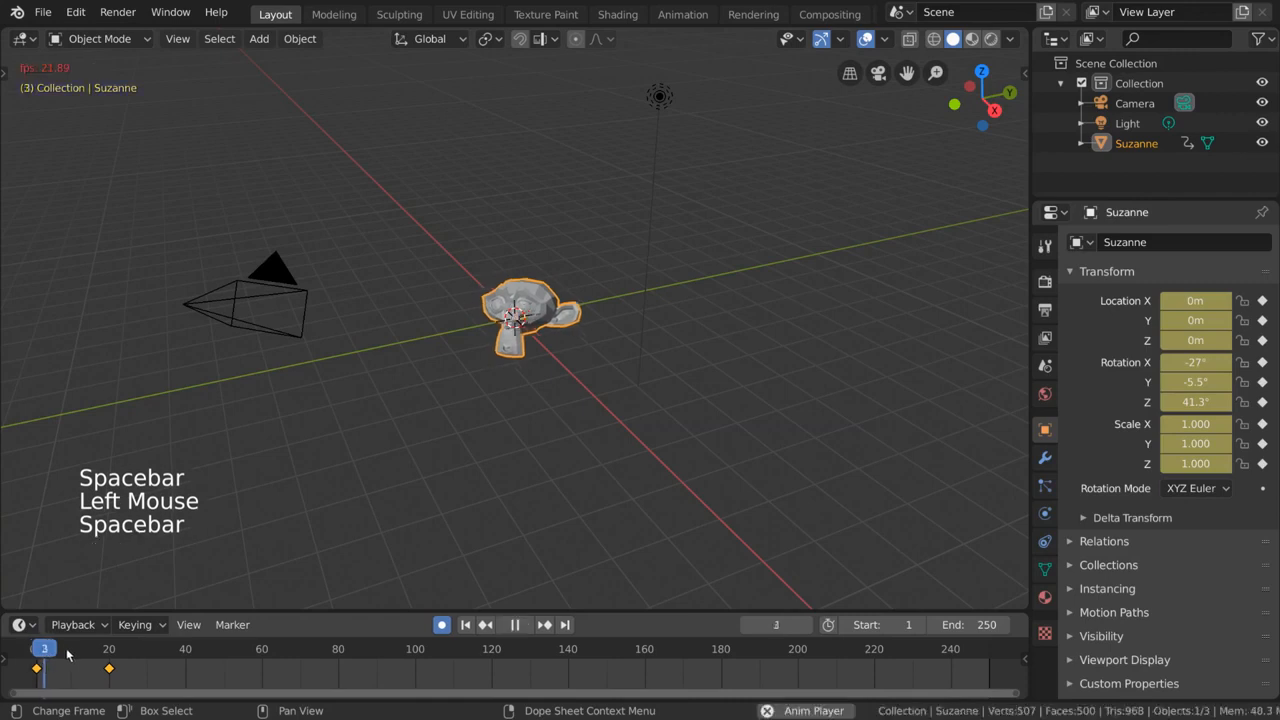
key(space)
click(36, 651)
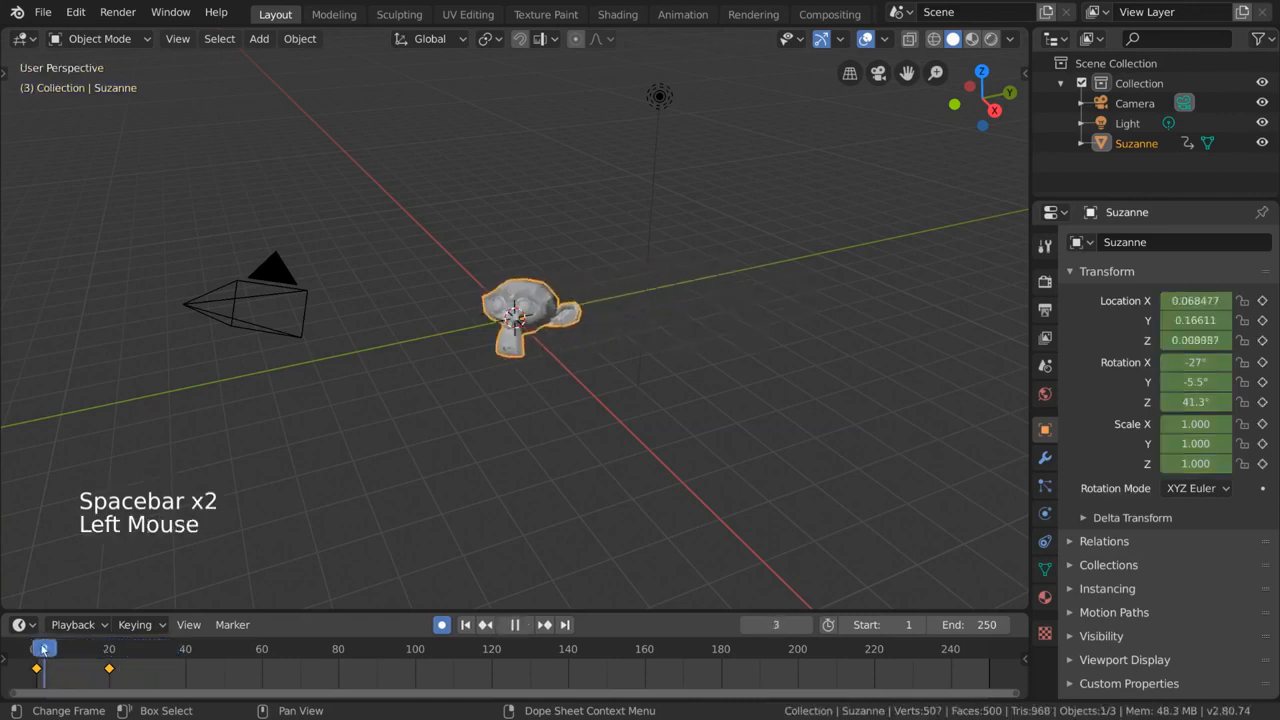
key(space)
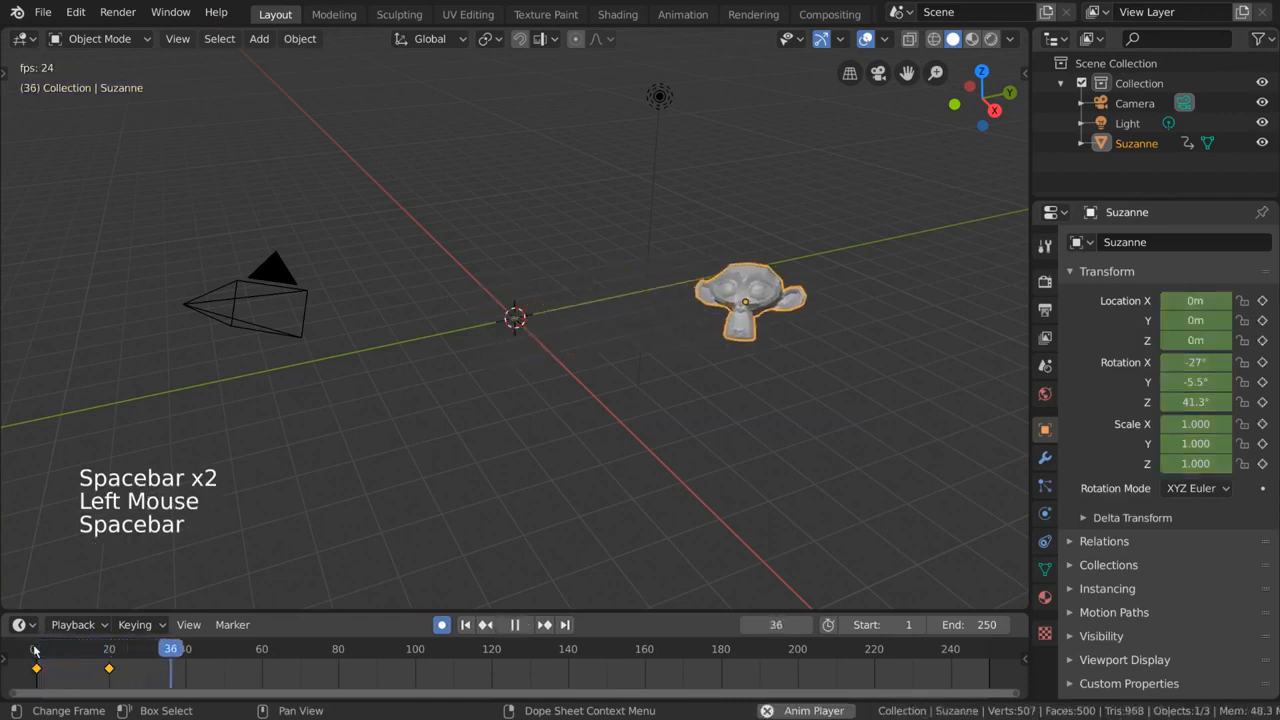
key(space)
click(36, 651)
key(space)
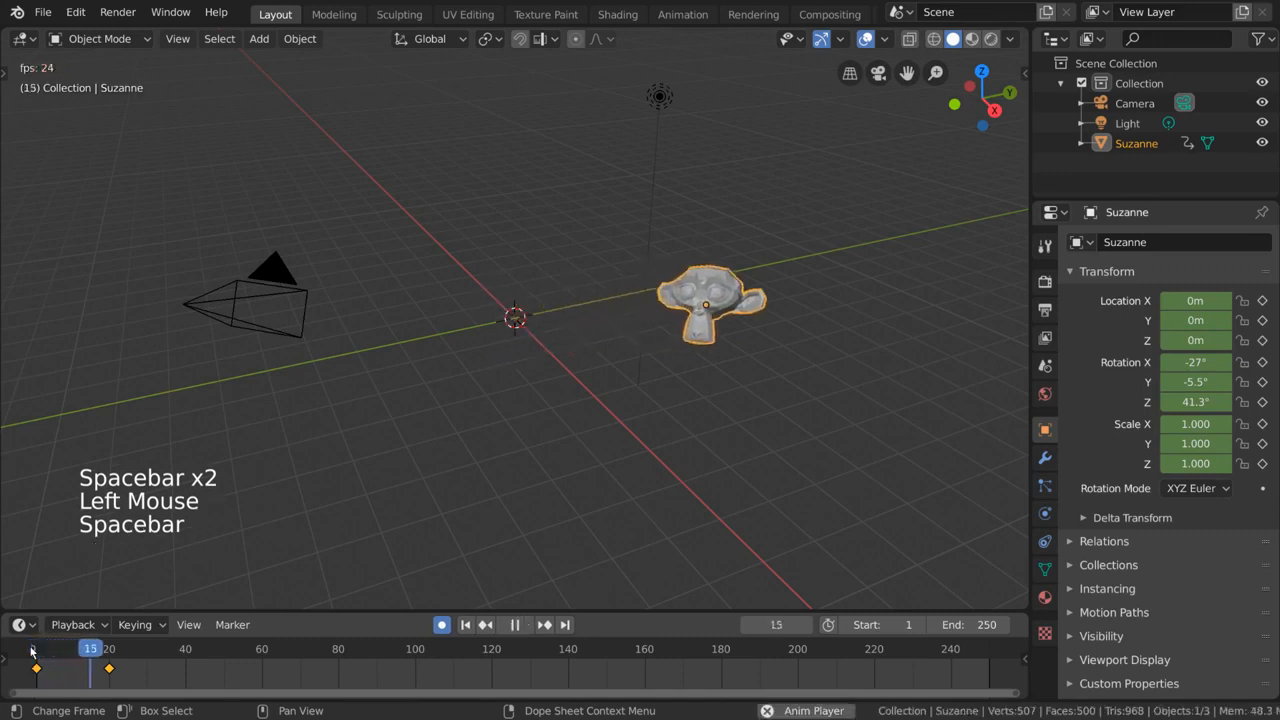
Scrub the playhead back to the early frames during playback to review the monkey's motion.
click(31, 651)
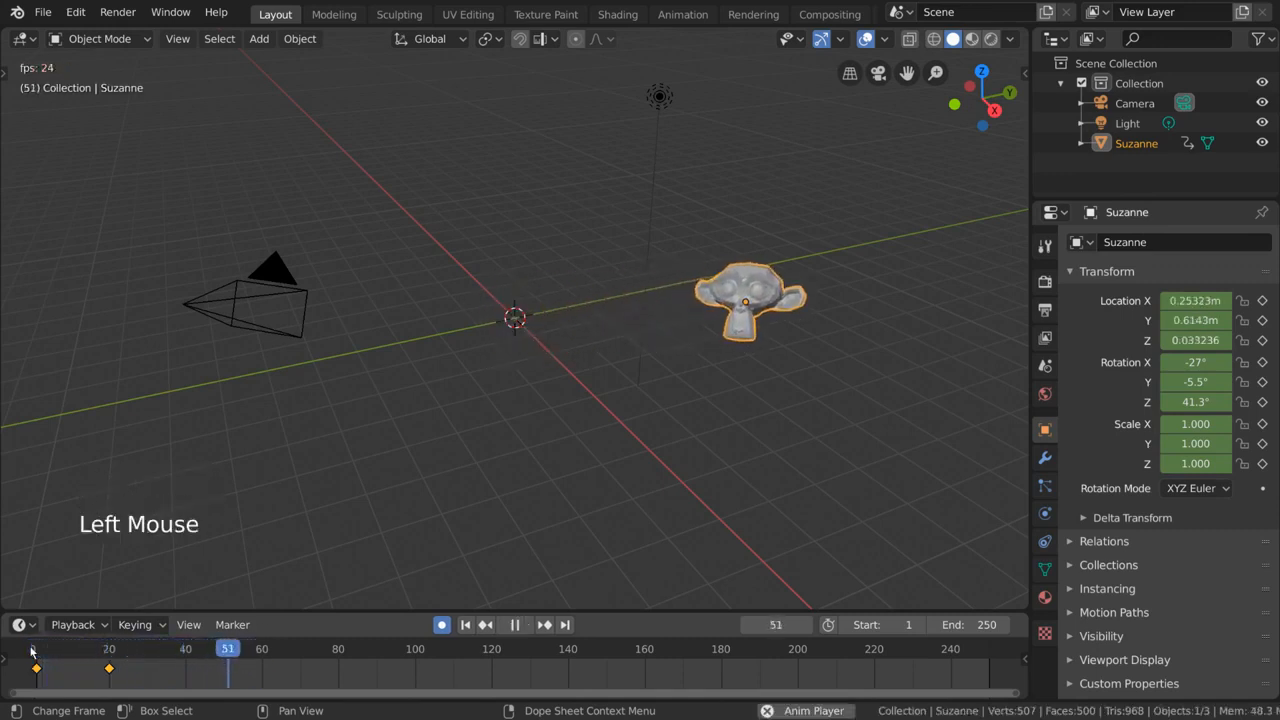
click(31, 651)
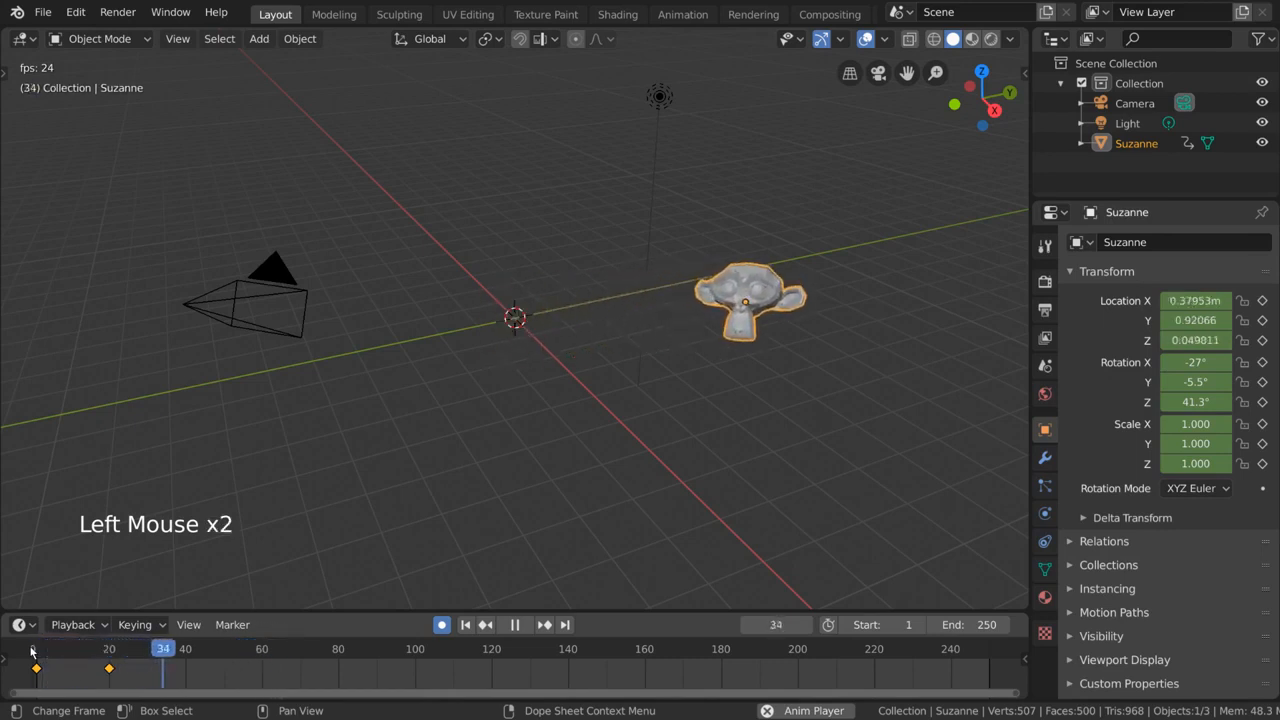
click(276, 651)
drag(276, 651, 34, 651)
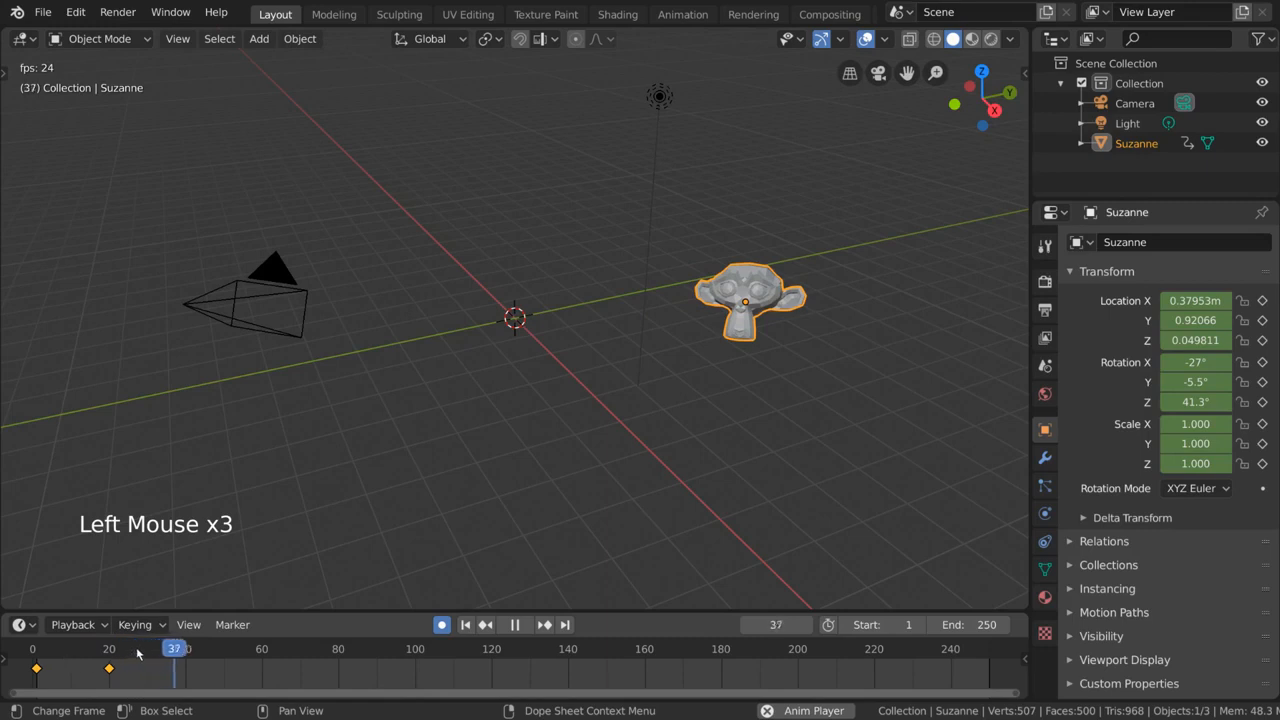
drag(121, 651, 52, 652)
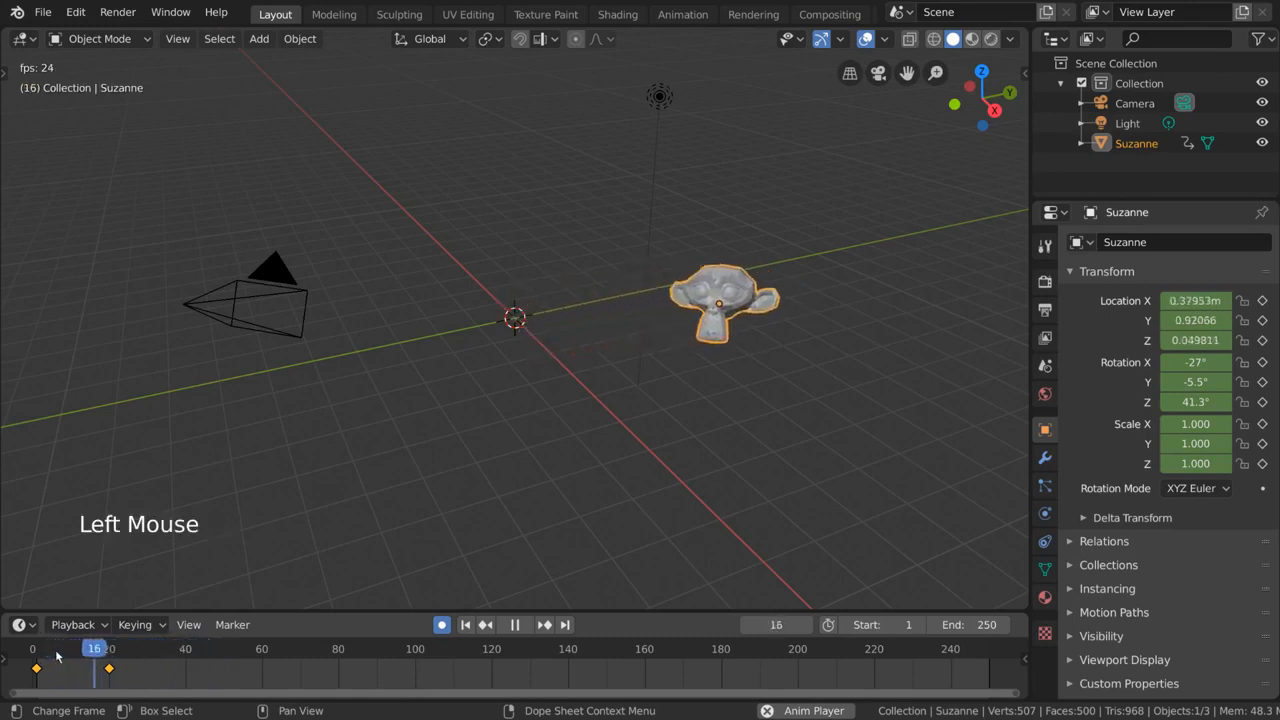
Stop playback, return to frame 1 and replay the monkey's animation twice.
key(space)
click(40, 651)
key(space)
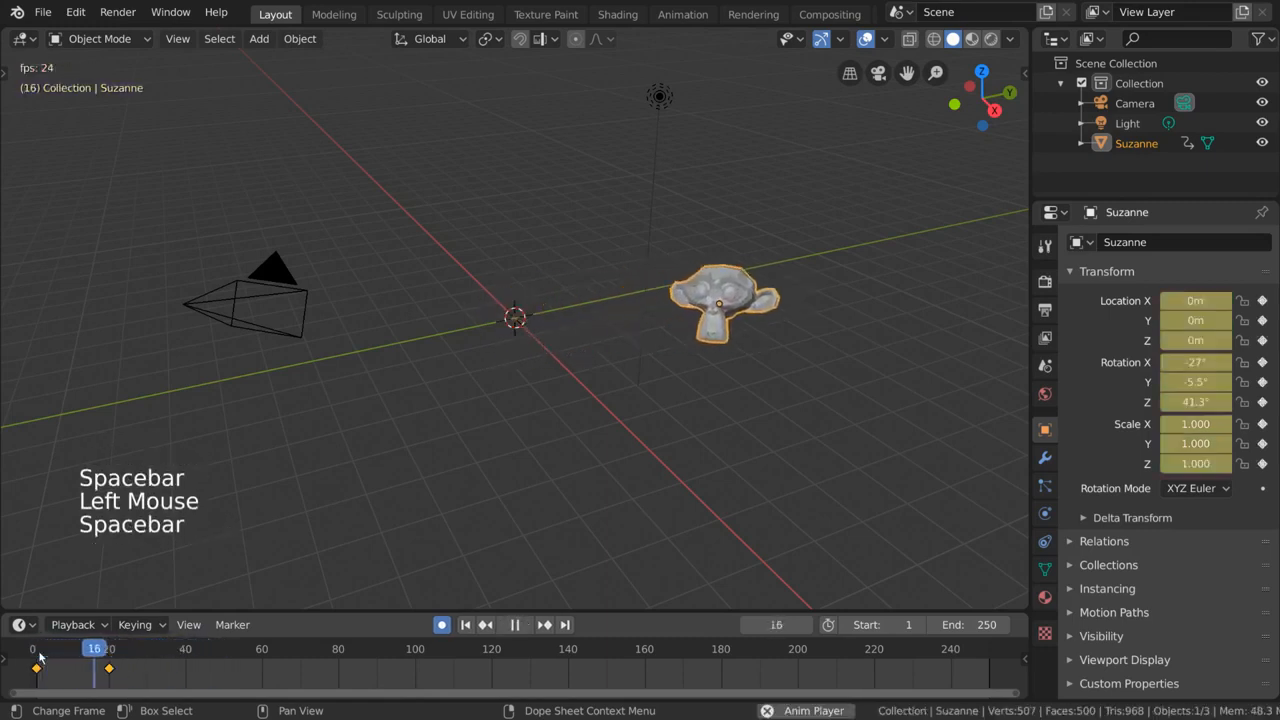
key(space)
click(36, 652)
key(space)
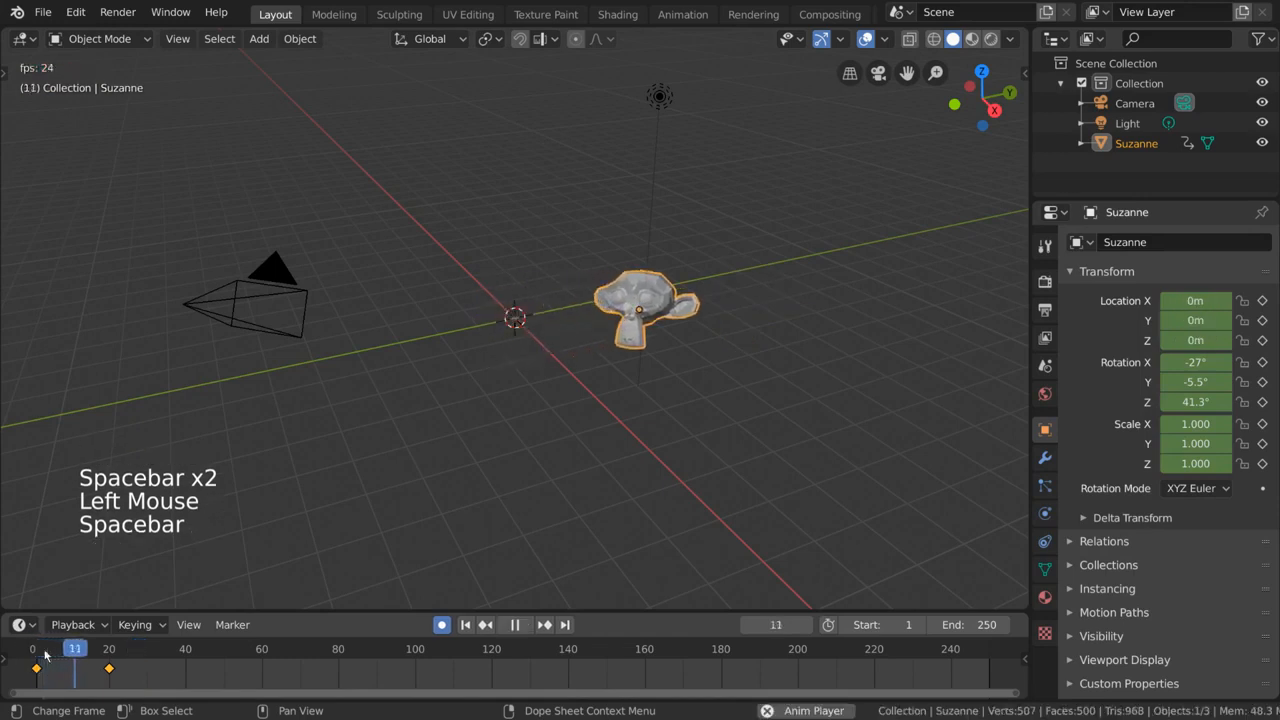
Stop playback, then delete the monkey's keyframe at frame 20 in the timeline and undo the deletion.
key(space)
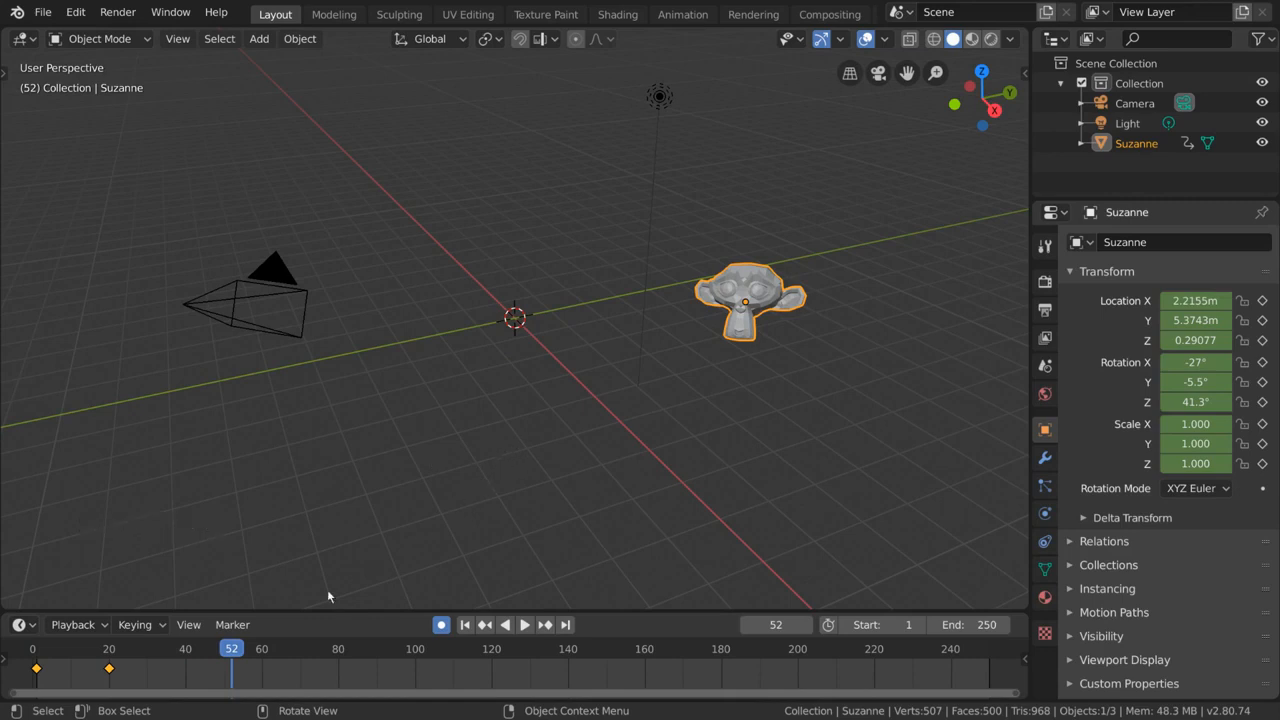
drag(187, 651, 110, 668)
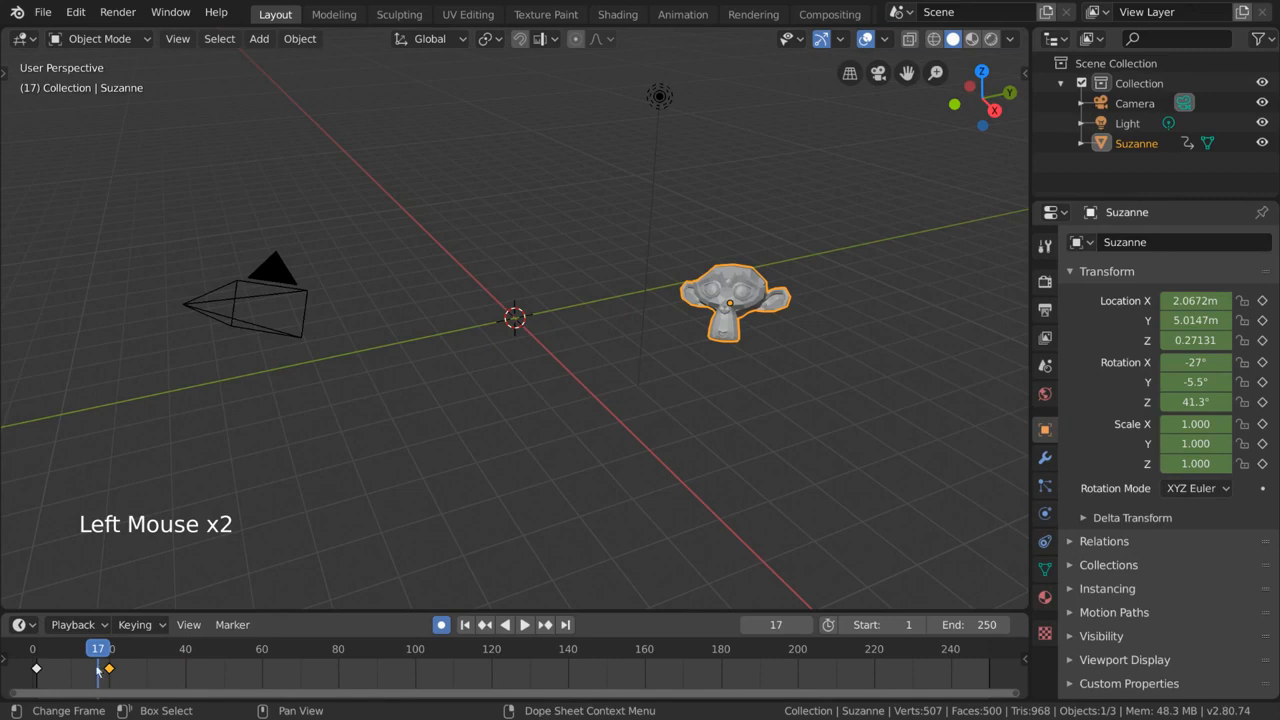
key(Delete)
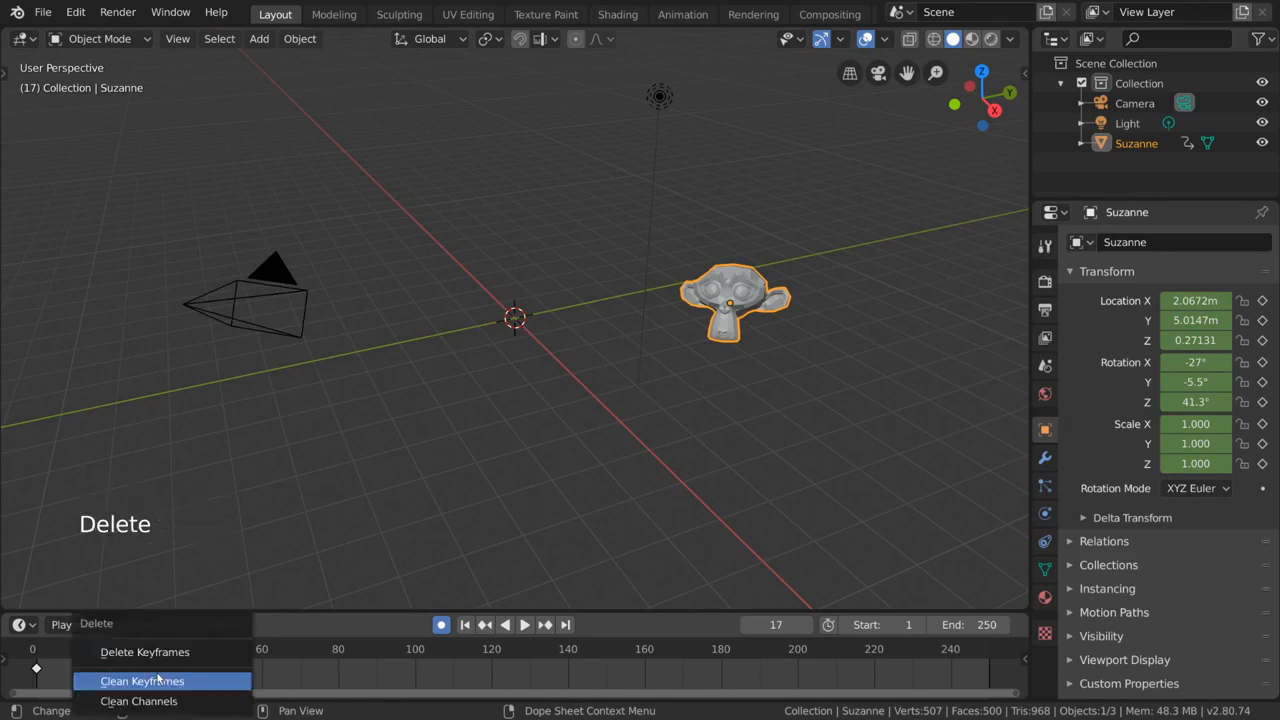
click(181, 660)
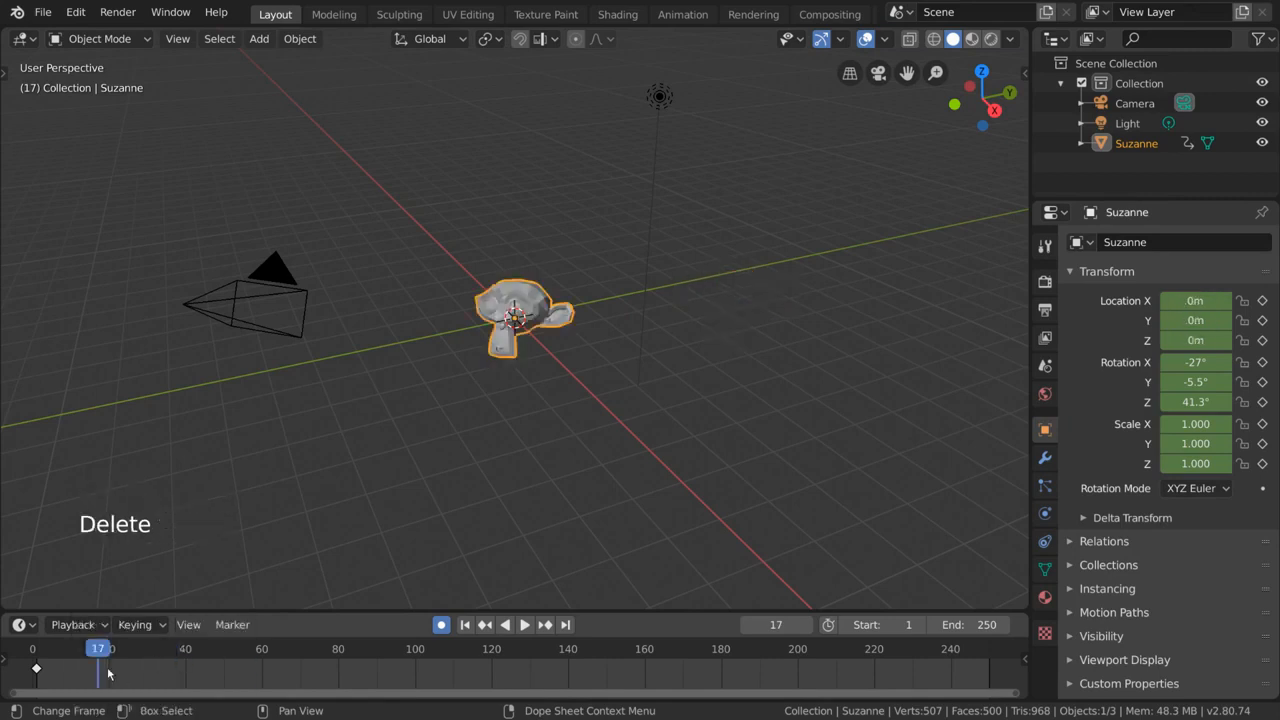
key(ctrl+z)
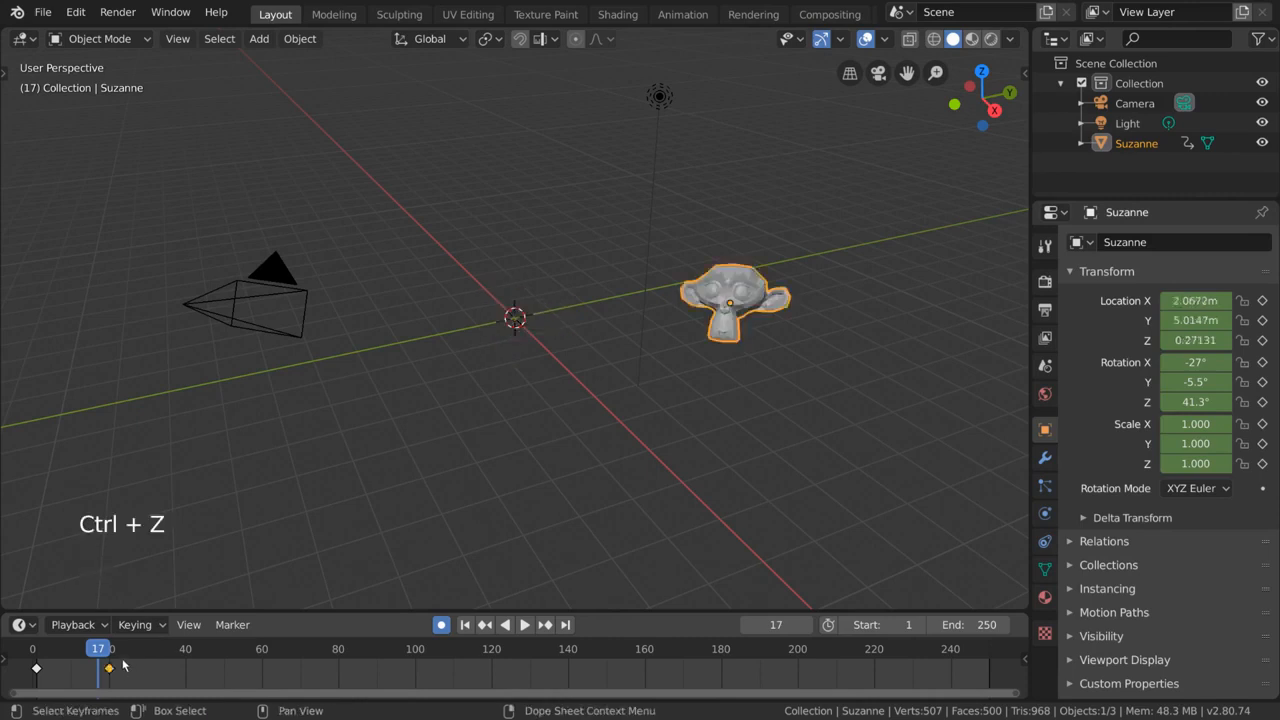
At frame 20, delete only the monkey's rotation keyframes and undo that deletion.
click(110, 650)
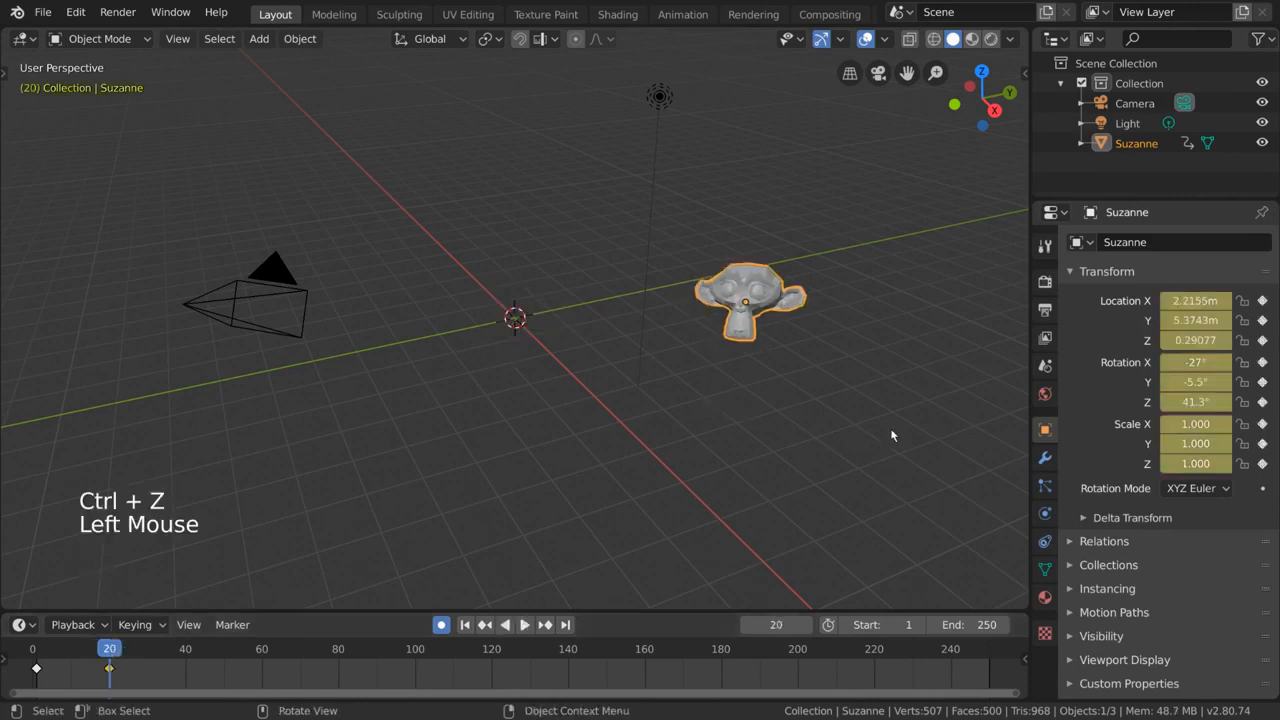
right_click(1195, 364)
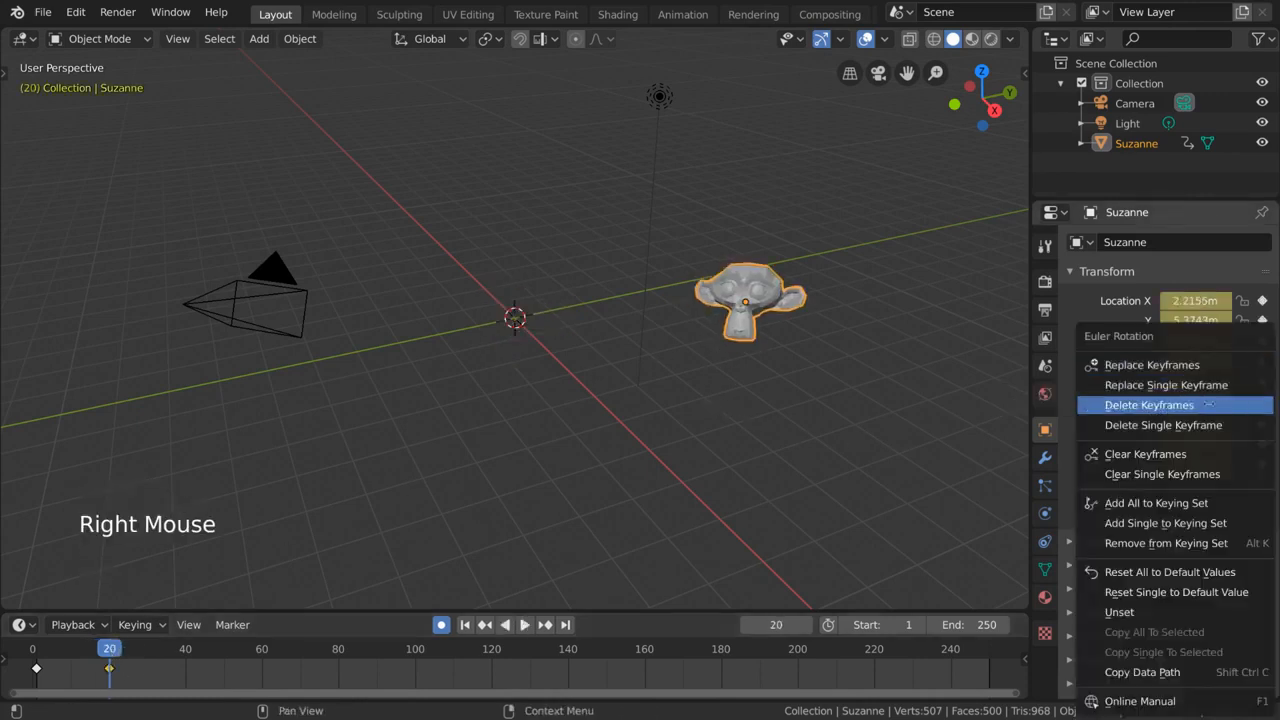
click(1208, 404)
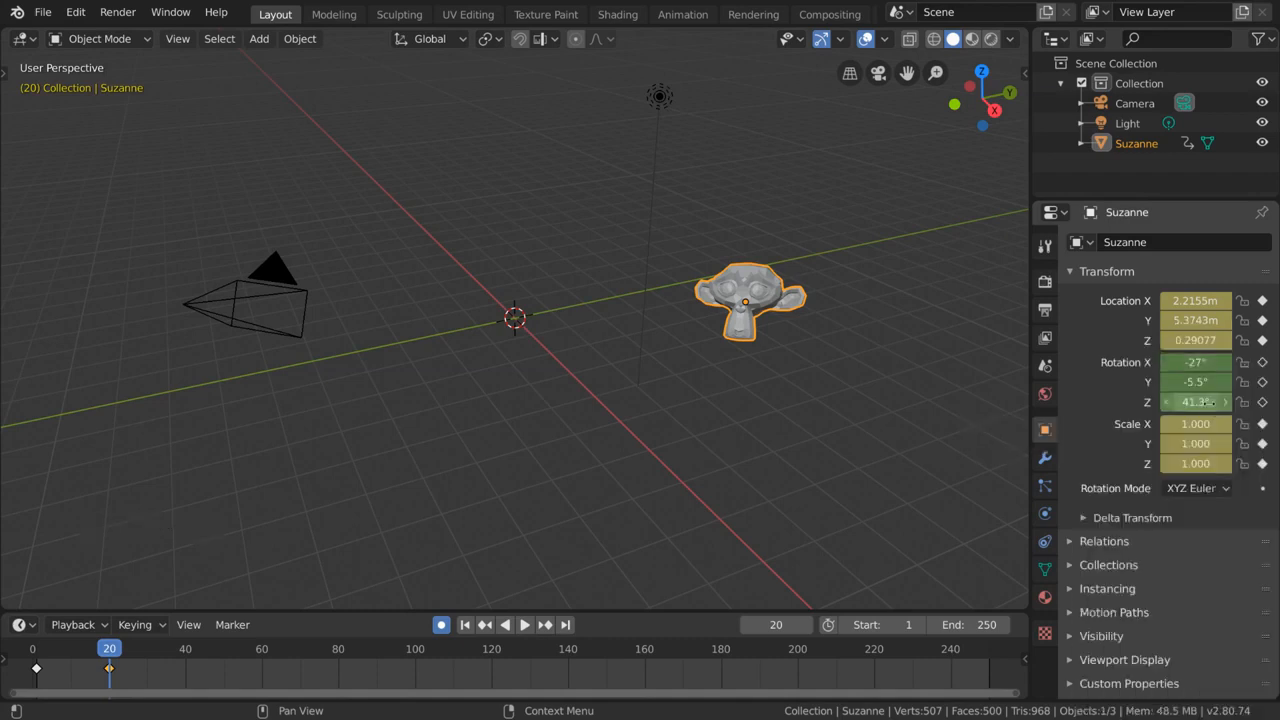
key(ctrl+z)
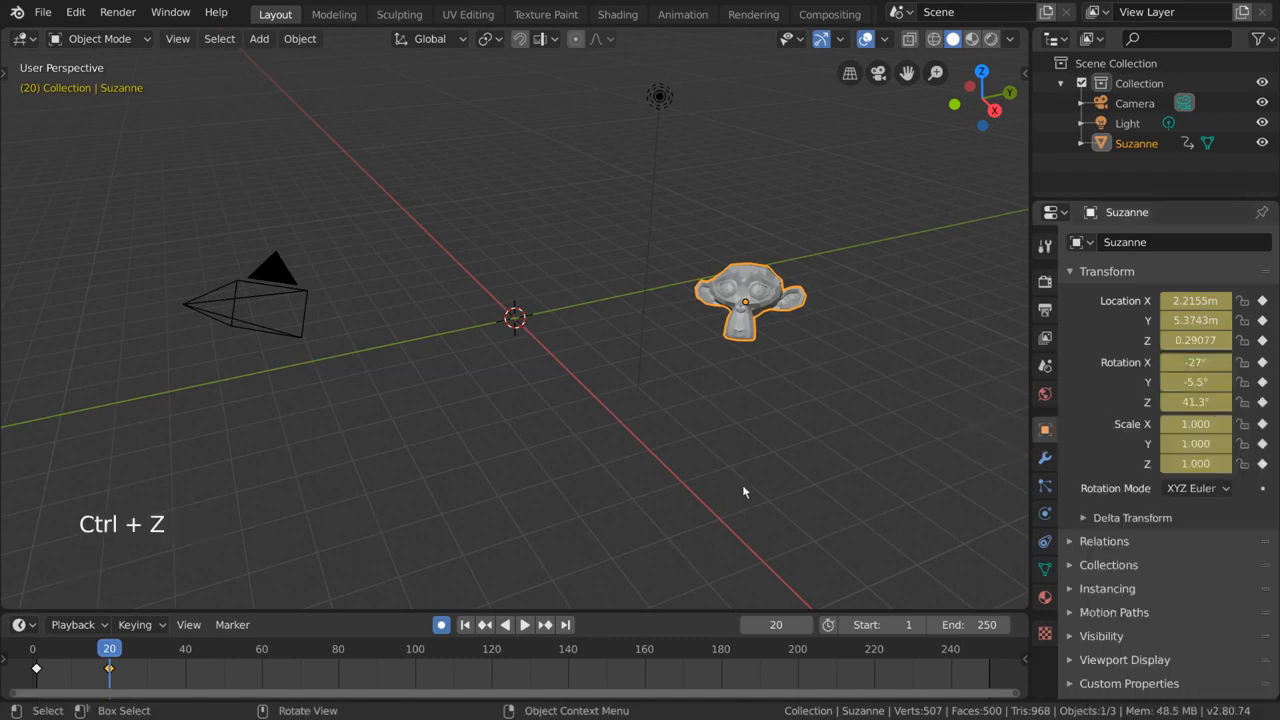
Clear all of the monkey's rotation keyframes and undo the clearing.
right_click(1192, 363)
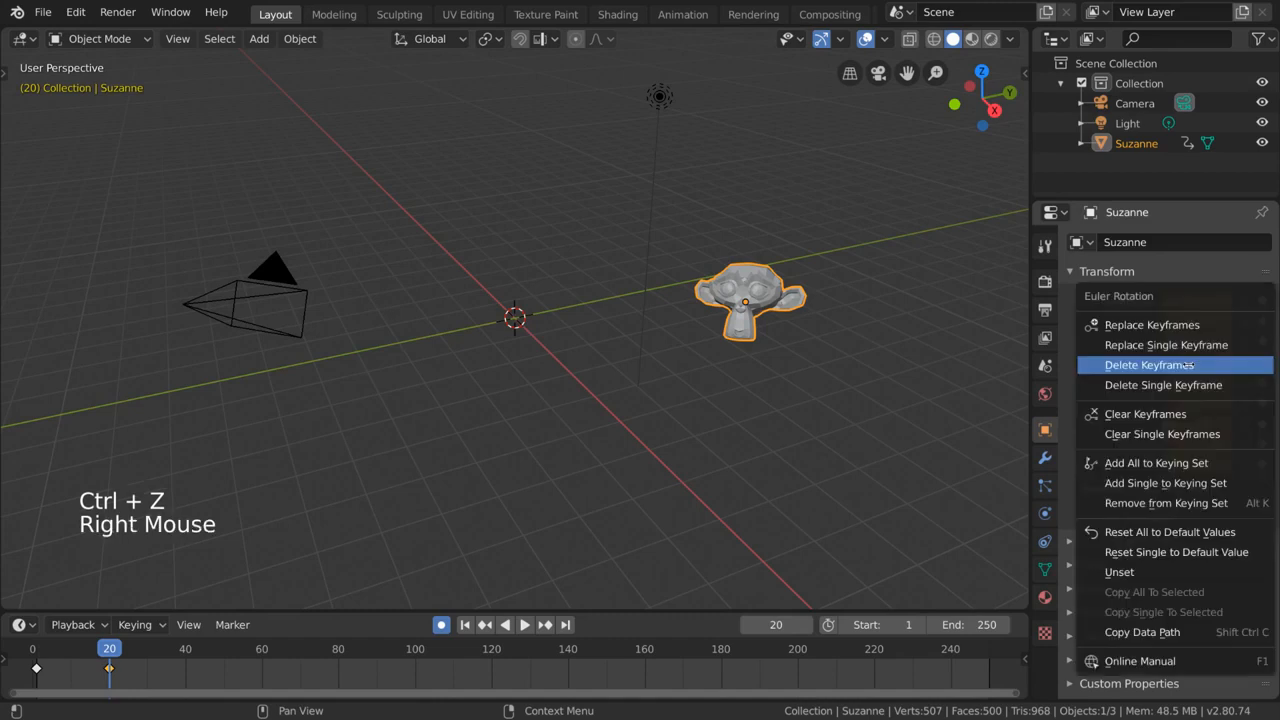
click(1202, 413)
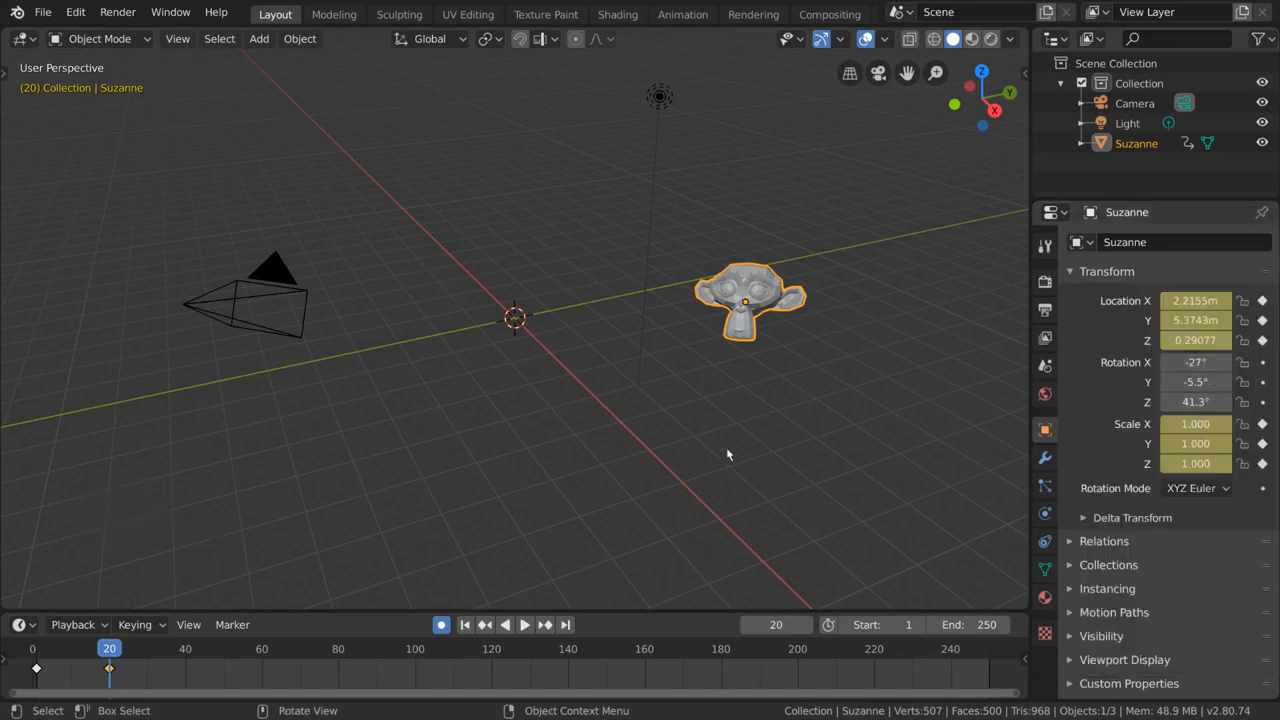
key(ctrl+z)
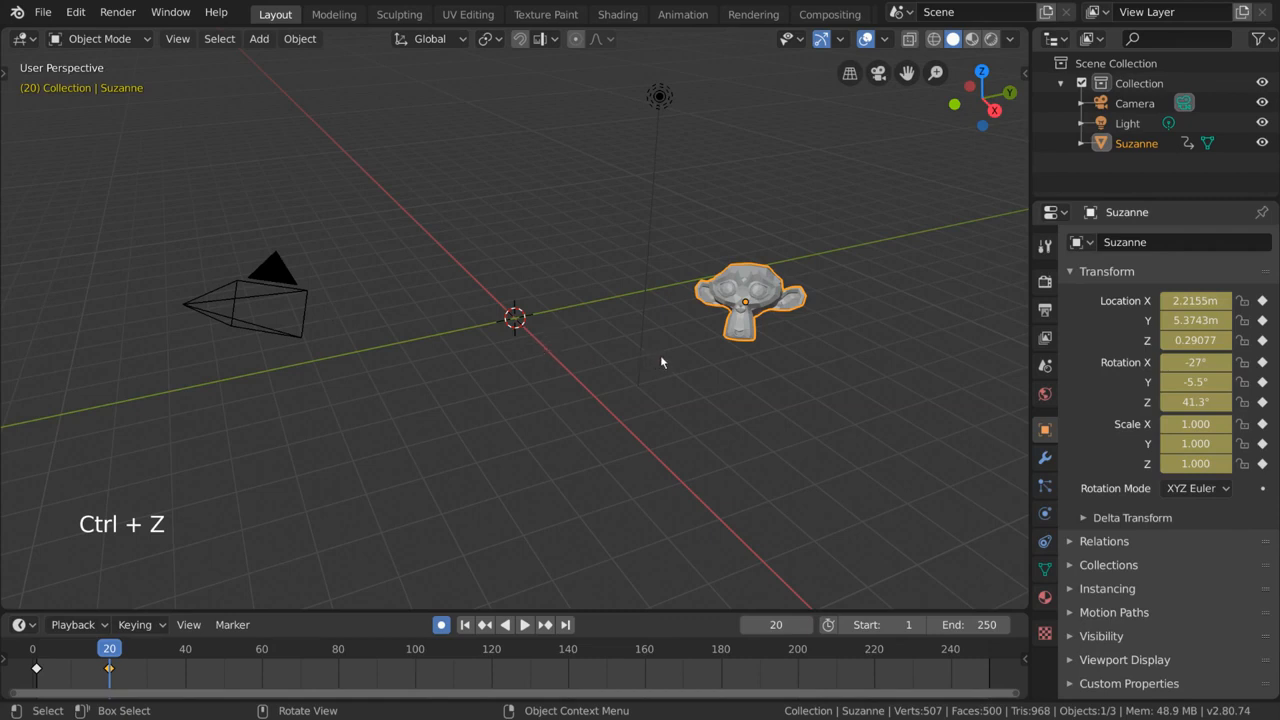
Apply the object animation command Delete Keyframes to the monkey at frame 20 and undo it.
right_click(397, 299)
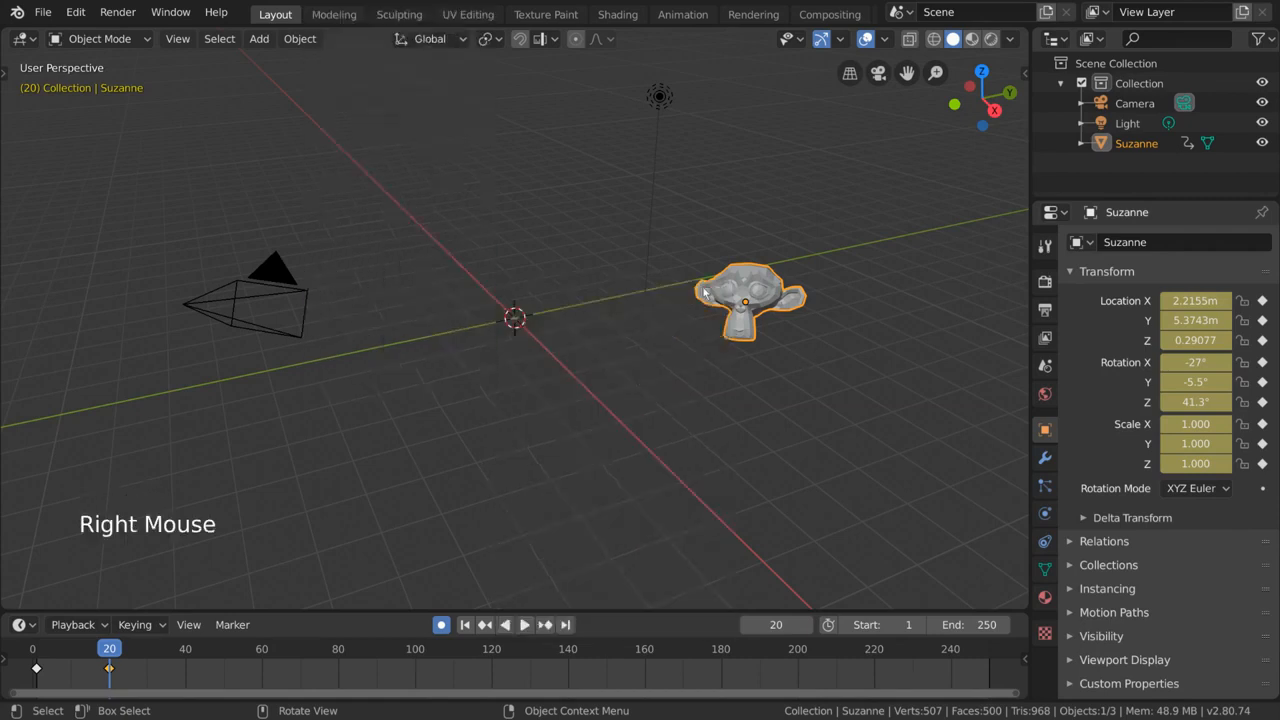
click(300, 38)
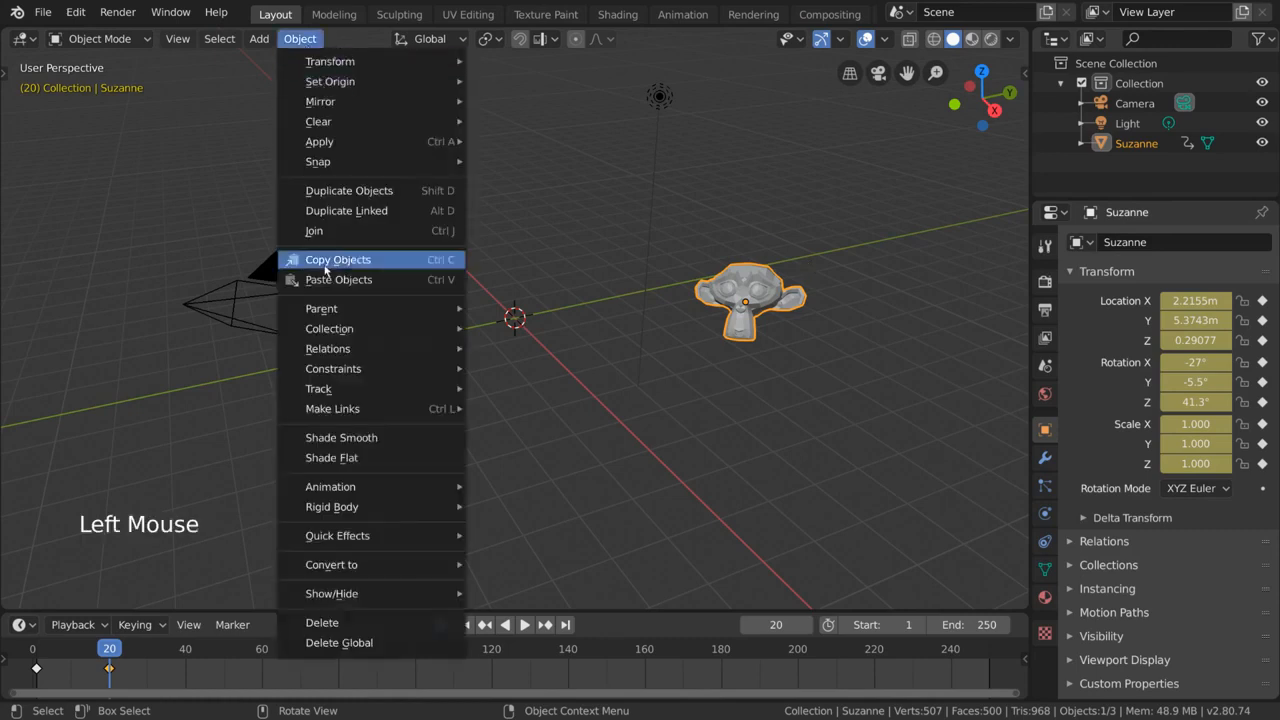
mouse_move(350, 488)
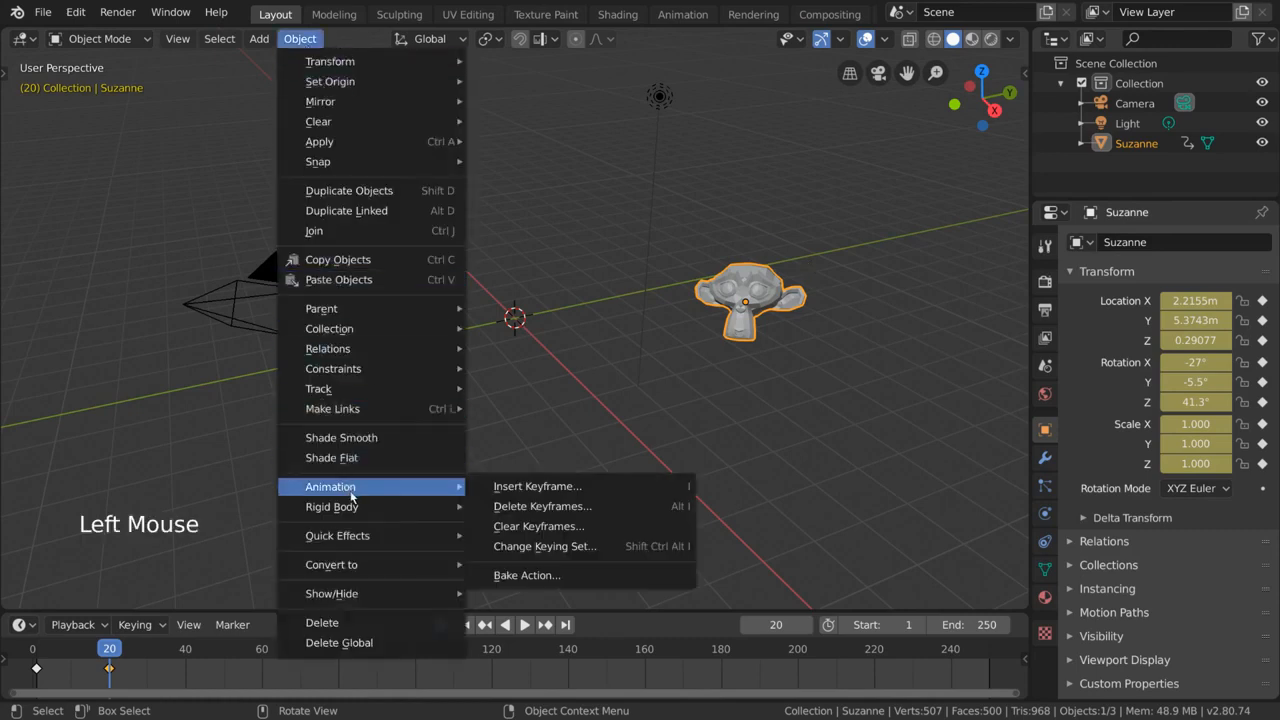
click(615, 506)
click(615, 506)
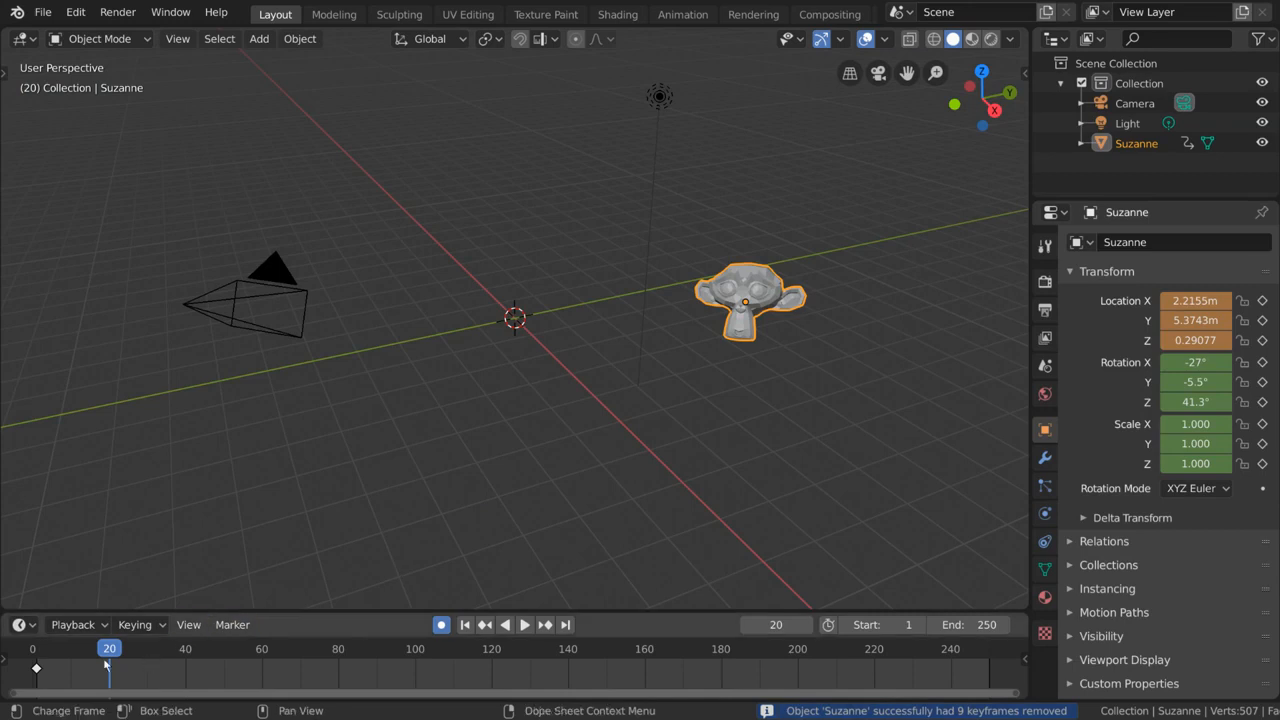
key(ctrl+z)
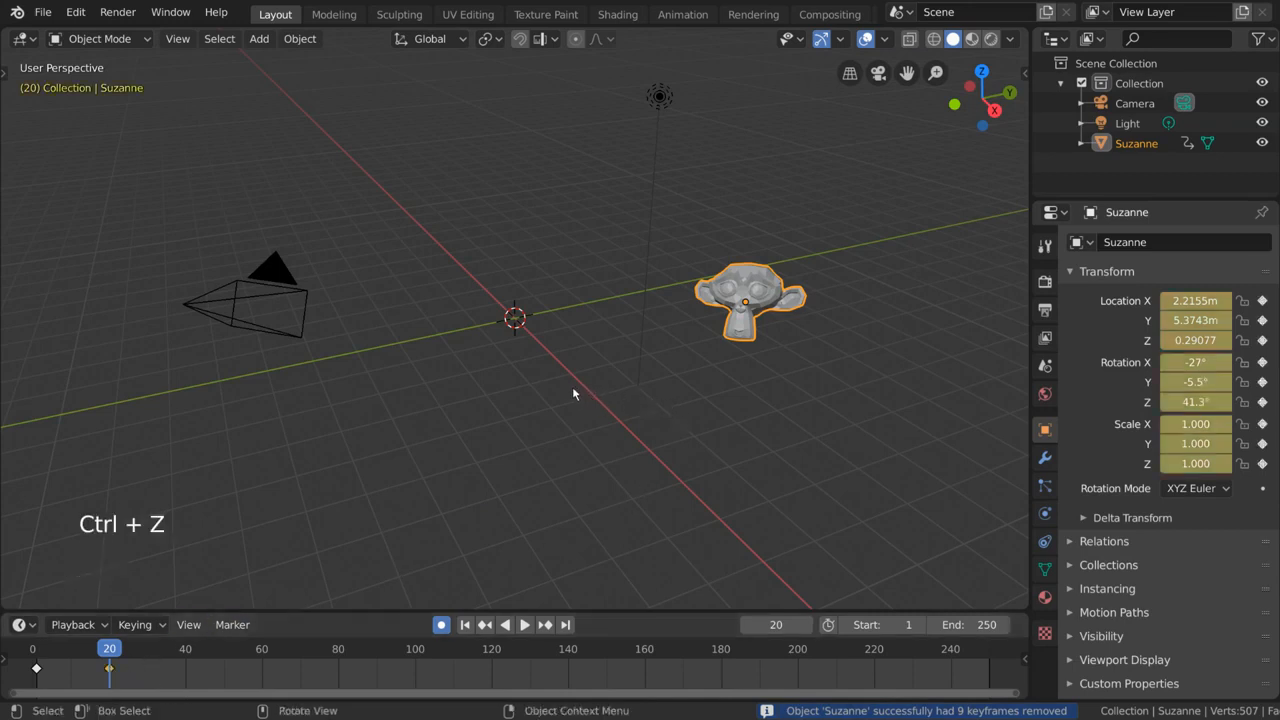
Delete the monkey's frame 20 keyframe once more, scrub the early frames to check, and undo back to the keyed state.
key(alt)
key(alt+i)
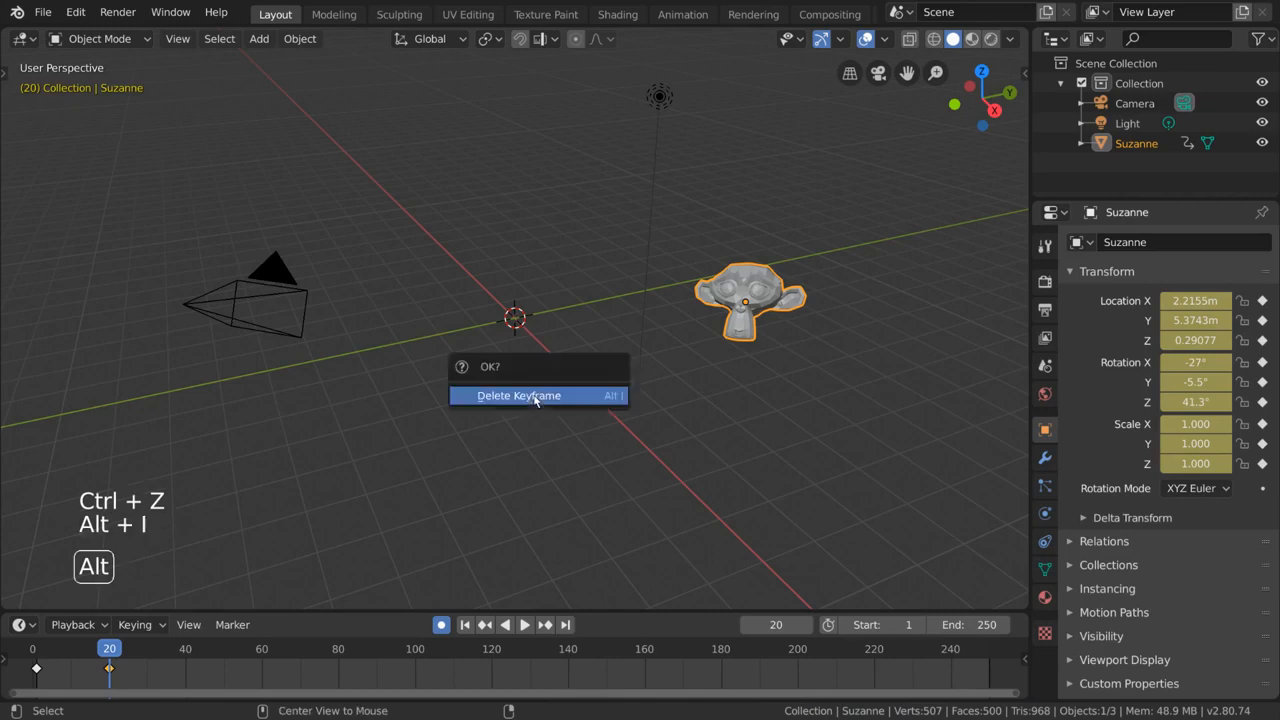
click(596, 404)
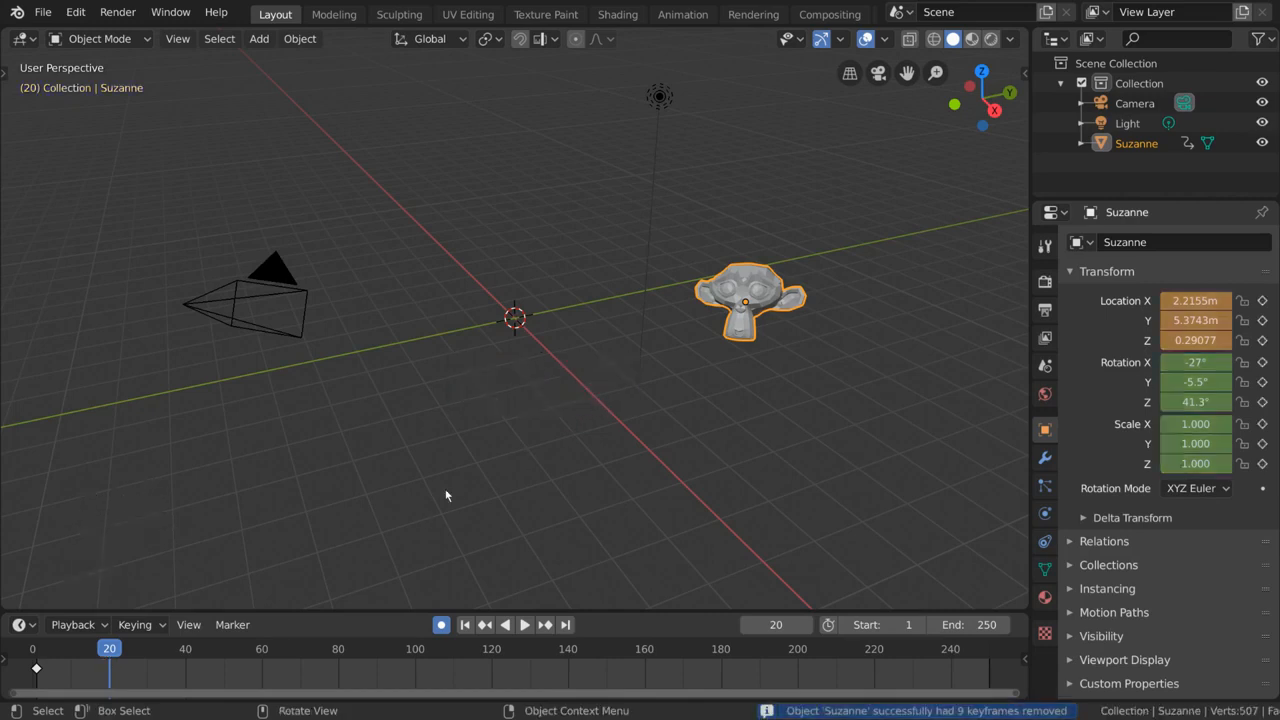
drag(41, 652, 128, 652)
key(ctrl+z)
key(ctrl+z)
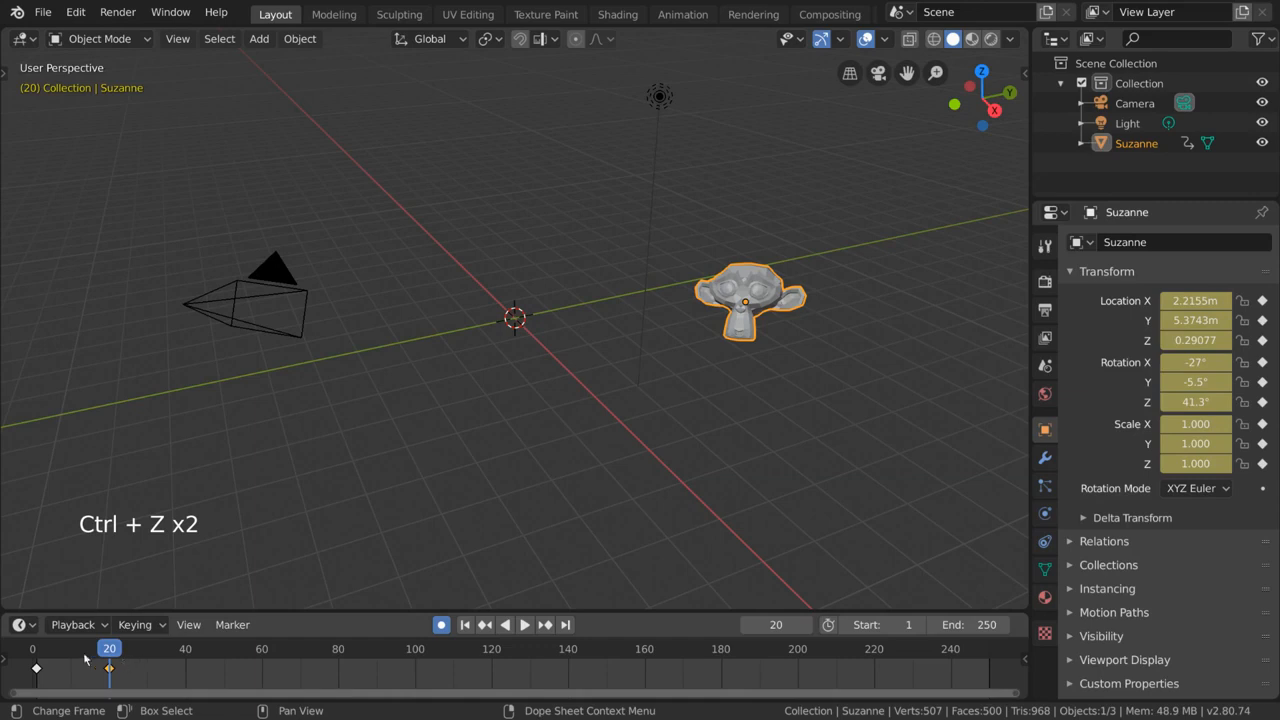
Move the playhead to frame 15 and select the keyframe at frame 1.
mouse_move(85, 657)
mouse_down()
mouse_move(101, 655)
mouse_move(36, 655)
mouse_move(90, 655)
mouse_up()
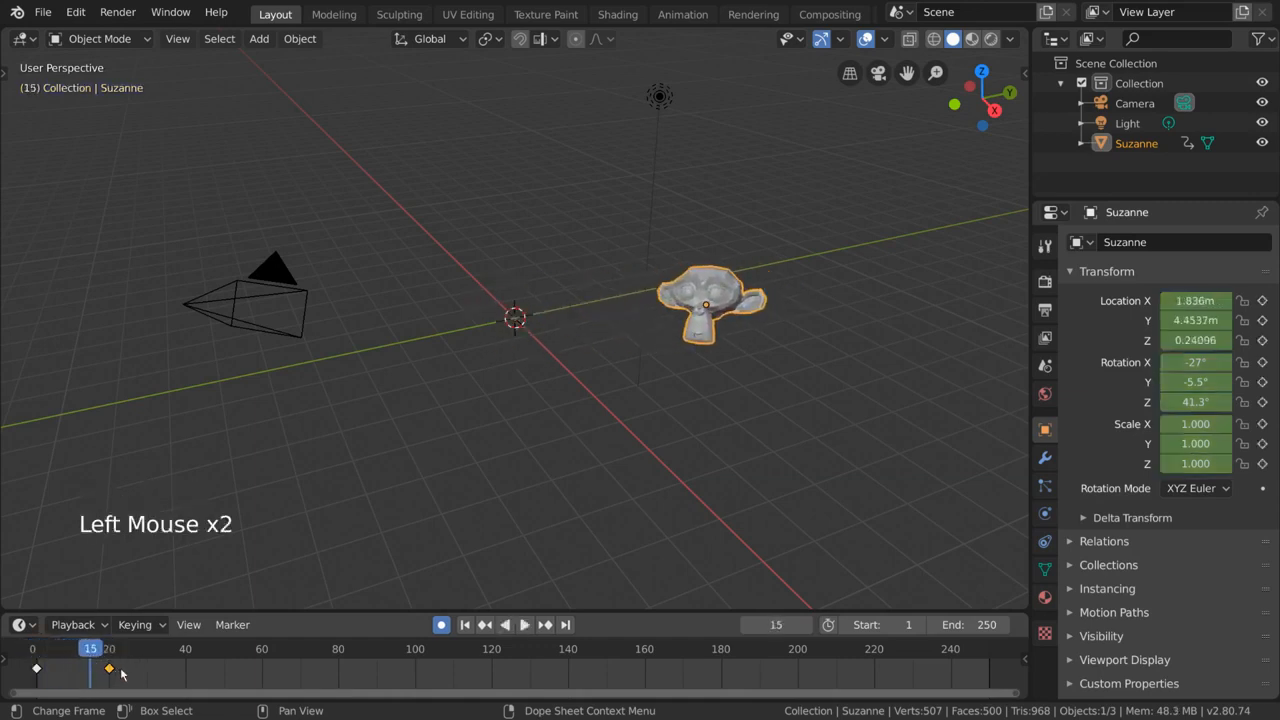
click(225, 627)
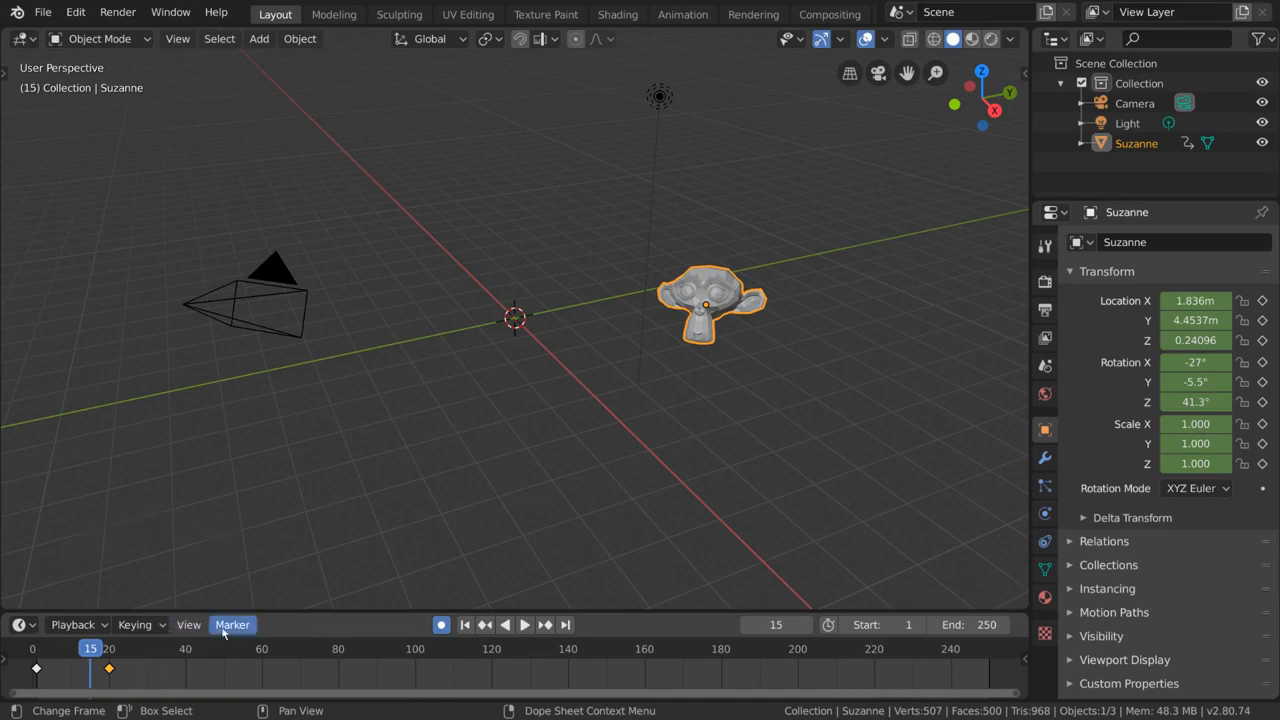
click(36, 668)
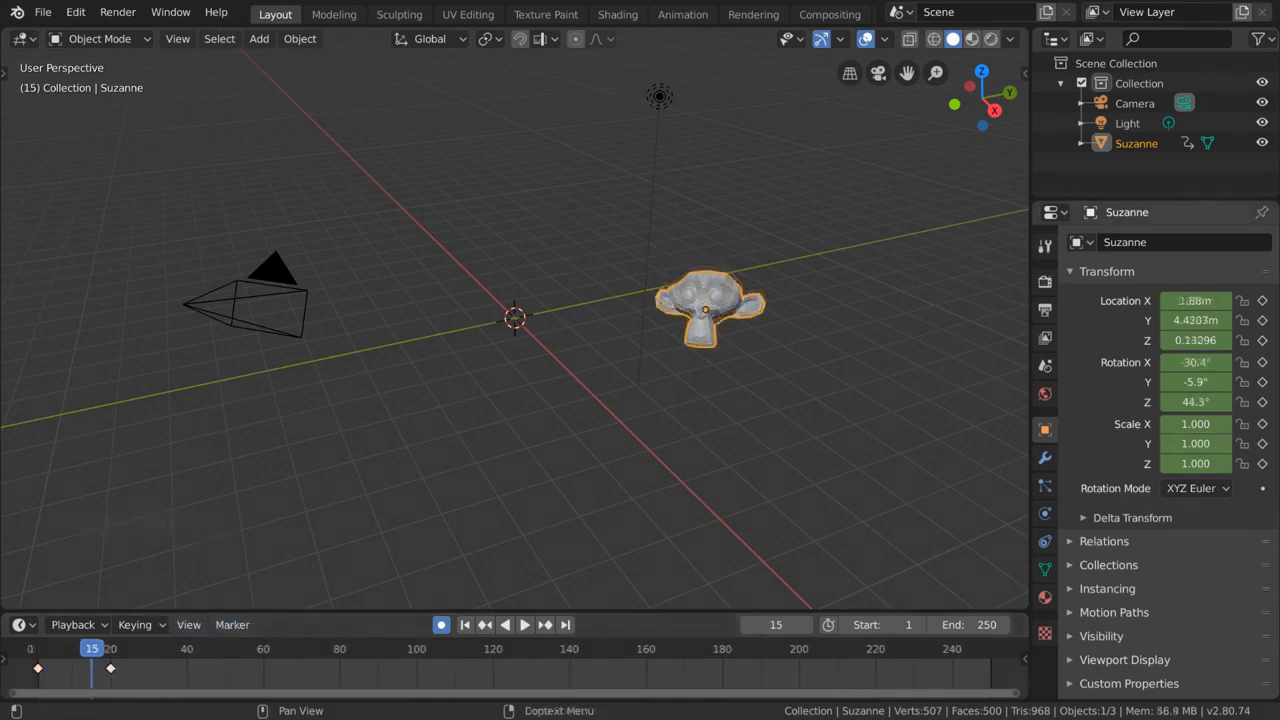
Set the keyframe type of the monkey's frame 20 keyframe to Extreme.
click(111, 668)
right_click(259, 672)
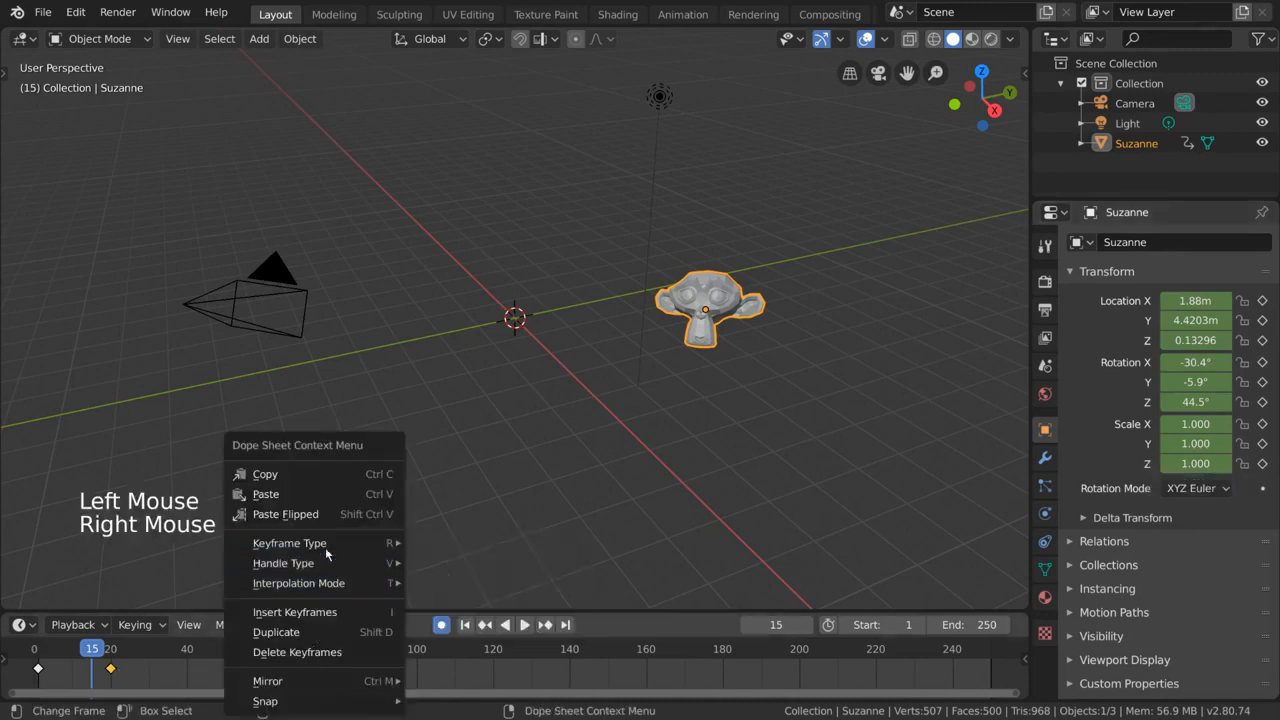
mouse_move(355, 547)
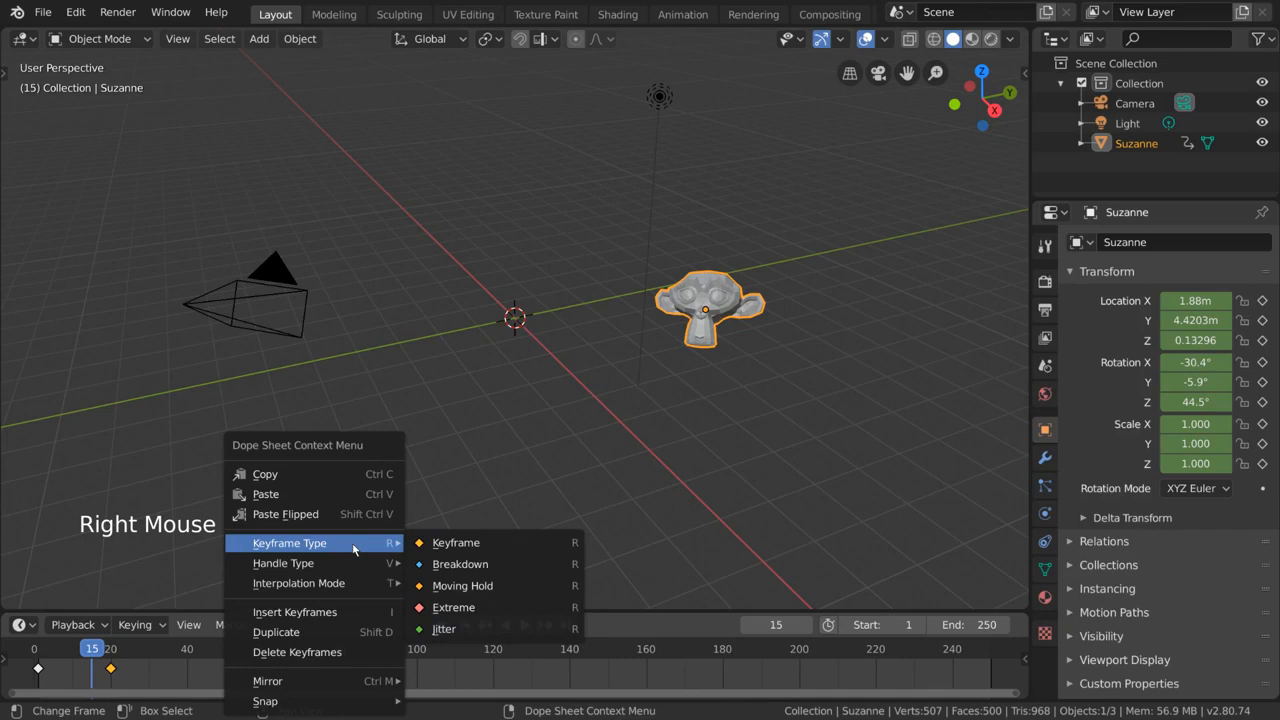
click(530, 616)
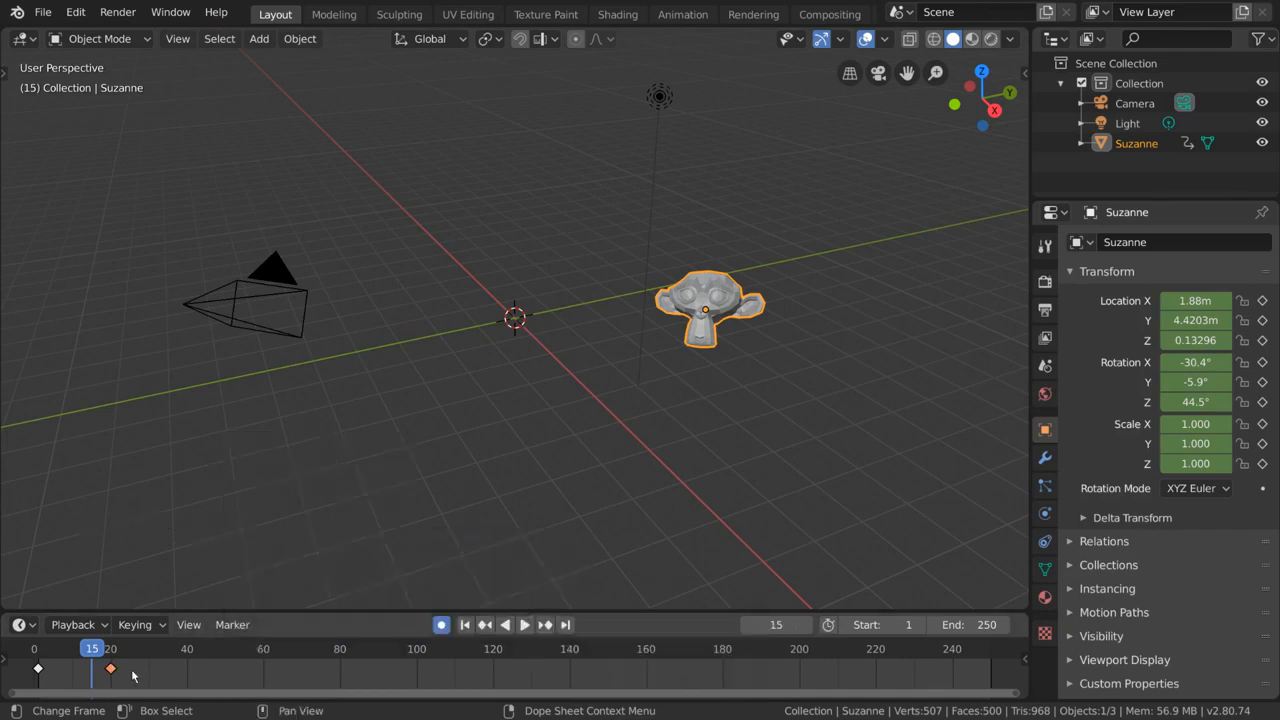
Set the keyframe type of the monkey's frame 1 keyframe to Jitter.
click(41, 670)
right_click(340, 680)
mouse_move(373, 542)
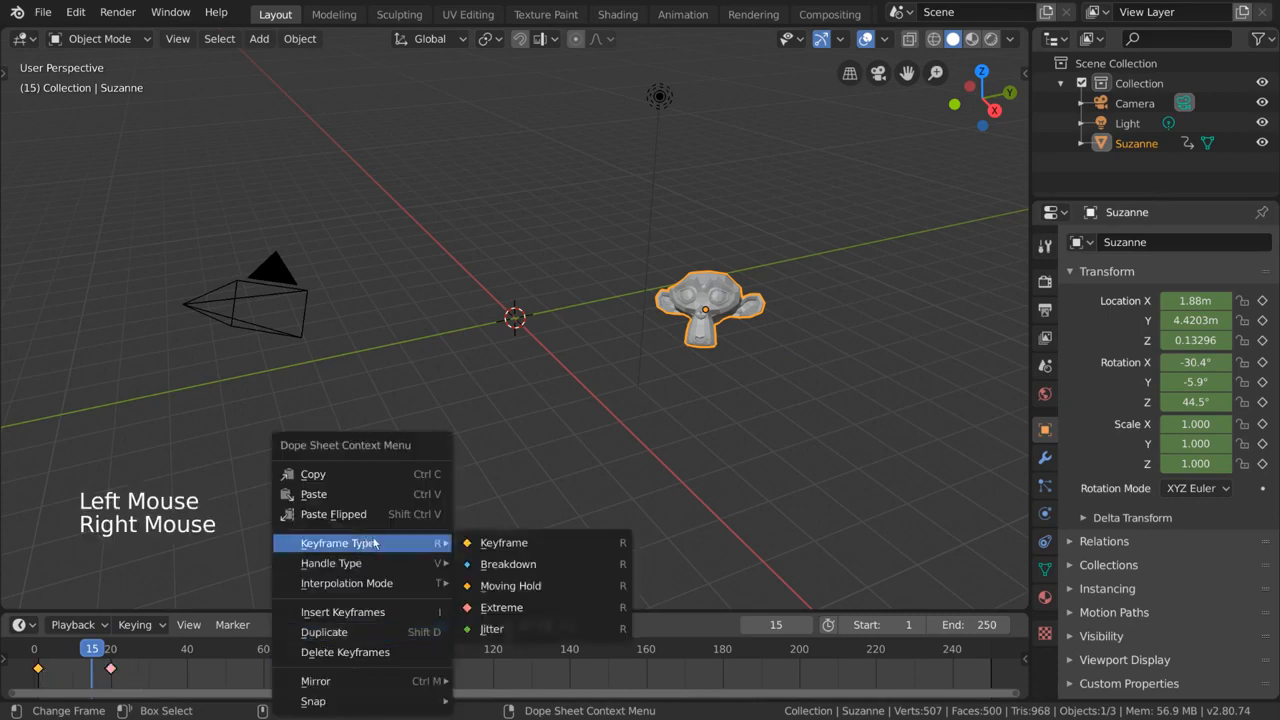
click(513, 630)
Select only the frame 20 keyframe and change its keyframe type to Breakdown.
click(111, 669)
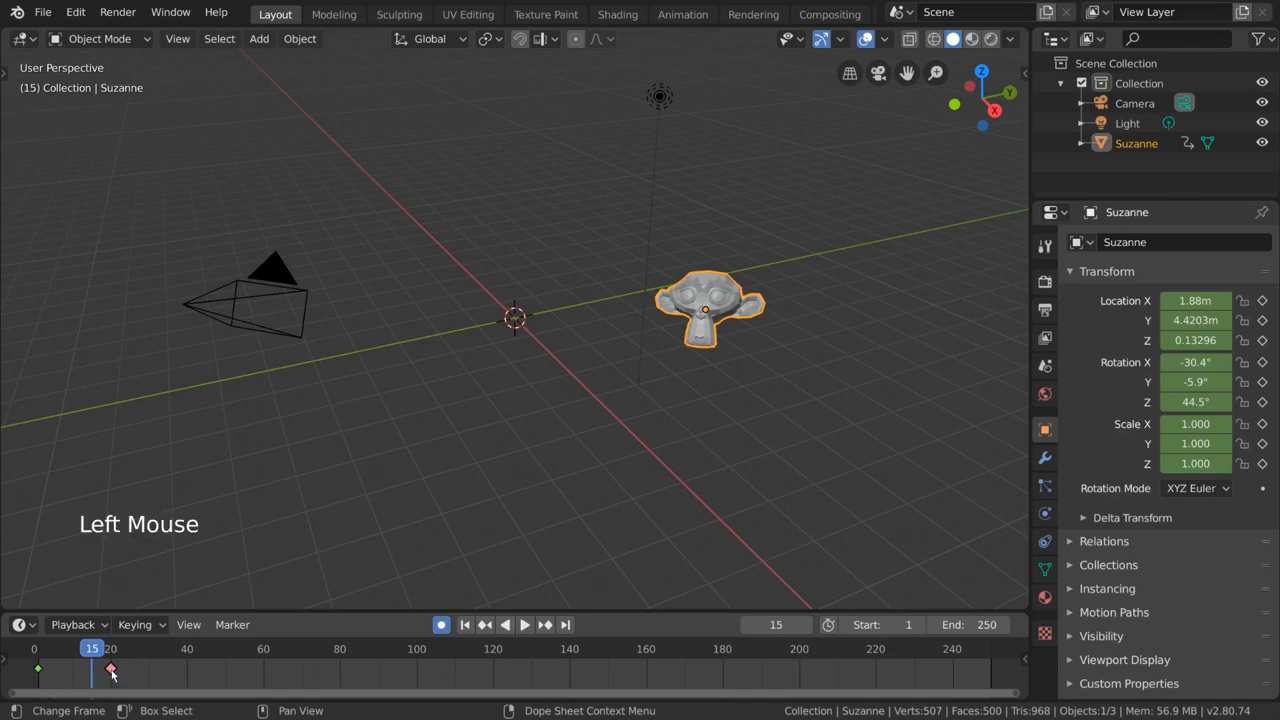
shift+click(40, 671)
click(112, 671)
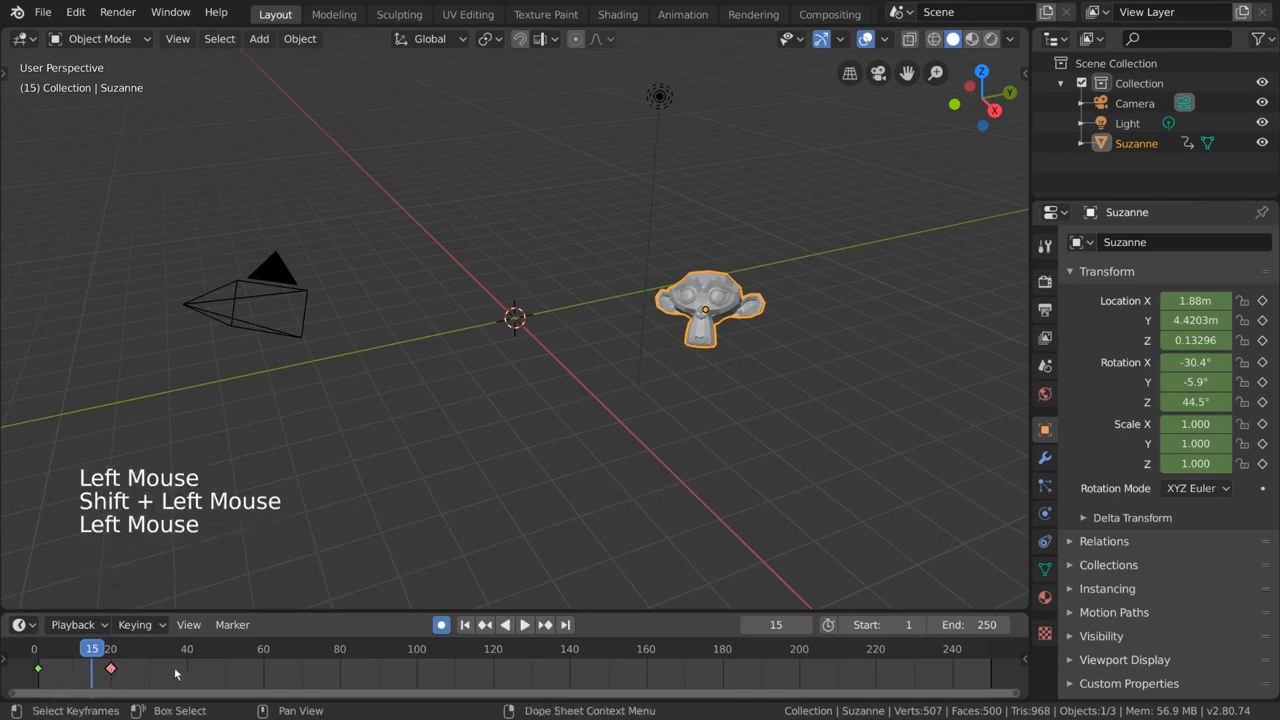
key(r)
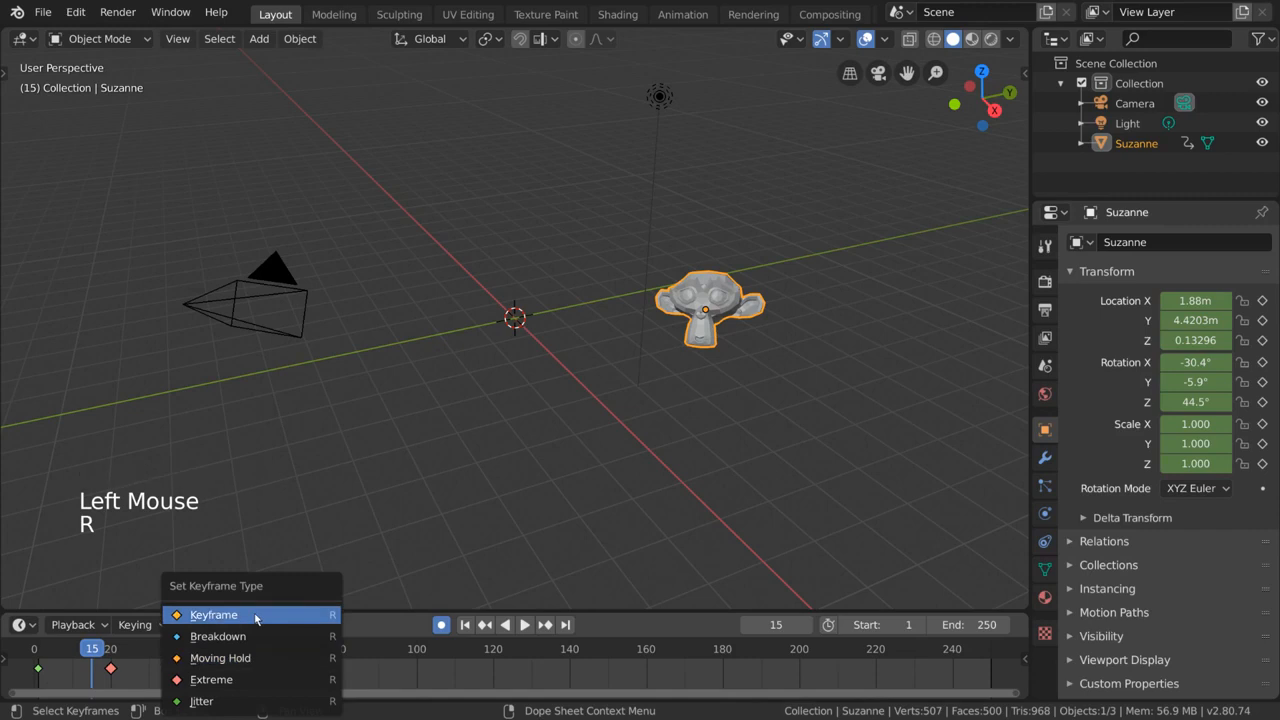
click(255, 638)
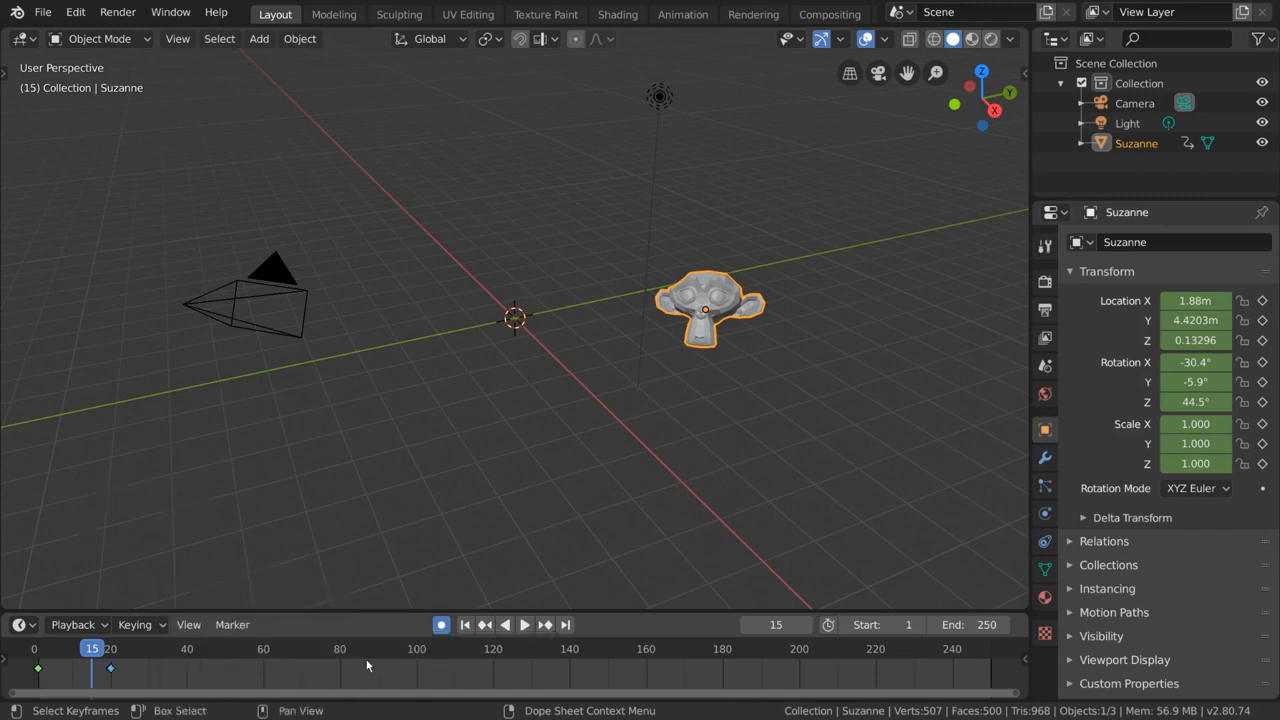
Add the frame 1 keyframe to the selection and set both keyframes to the Moving Hold type.
shift+click(40, 669)
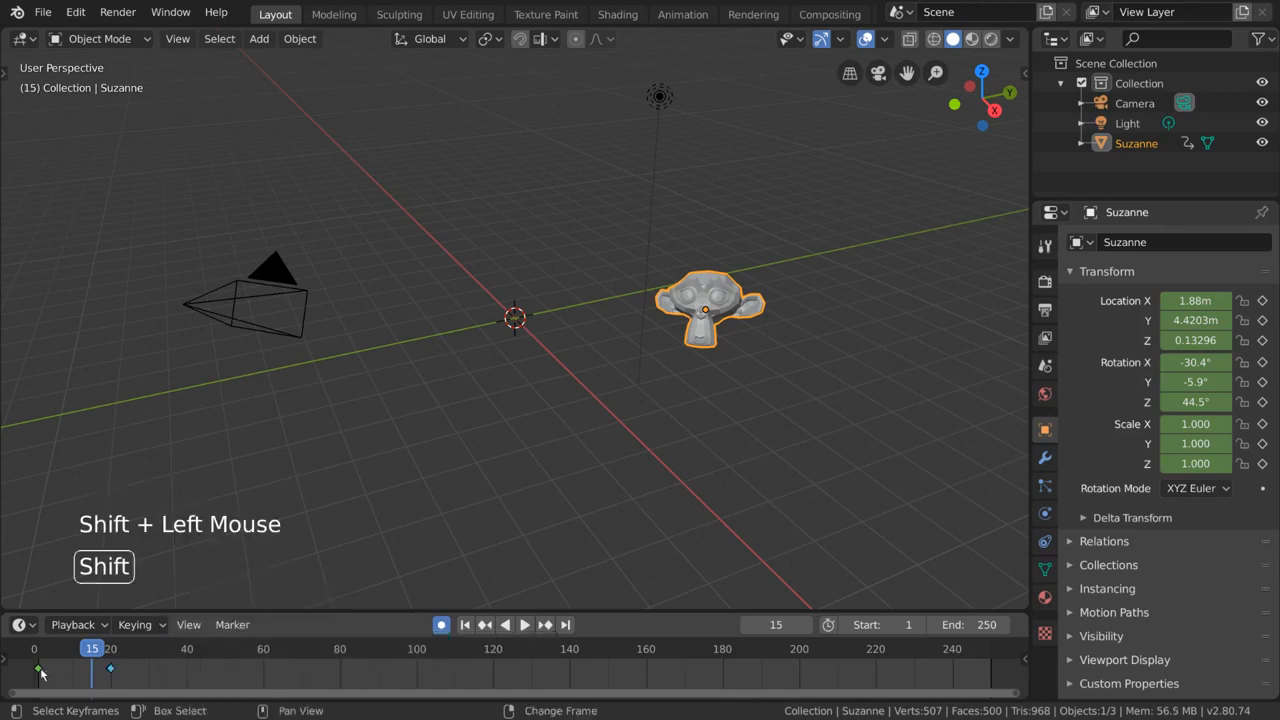
key(r)
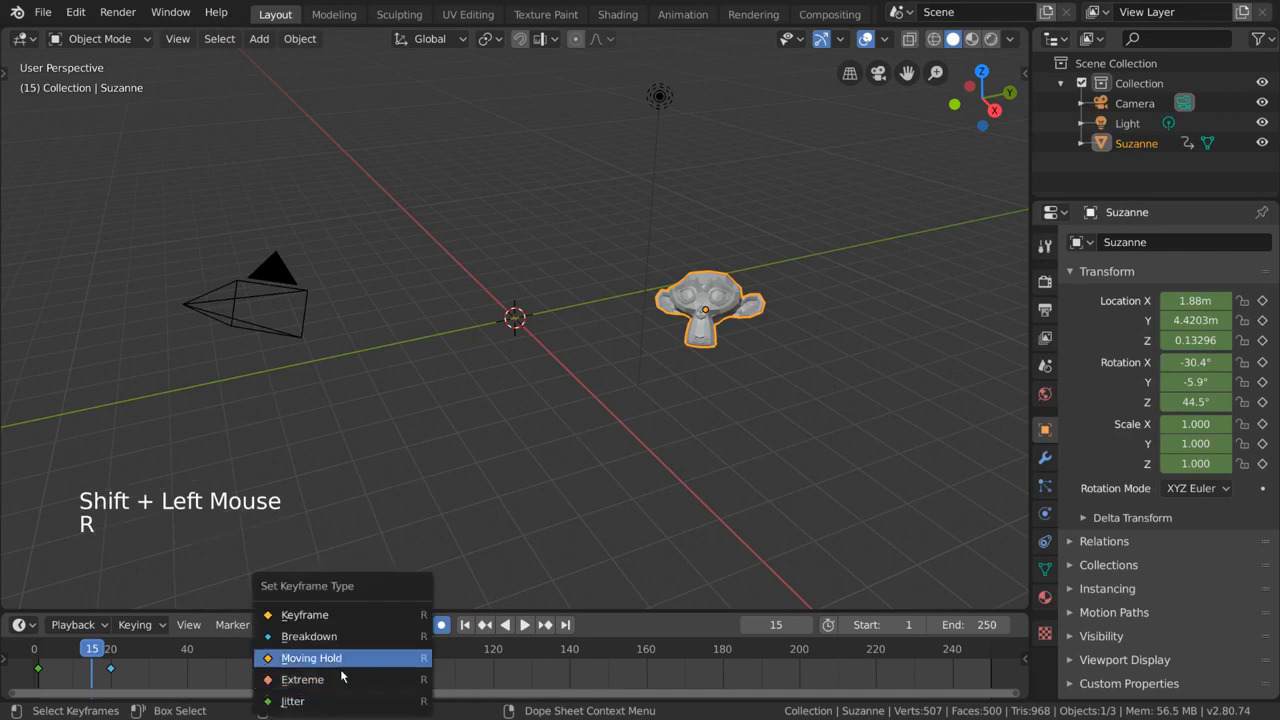
click(342, 681)
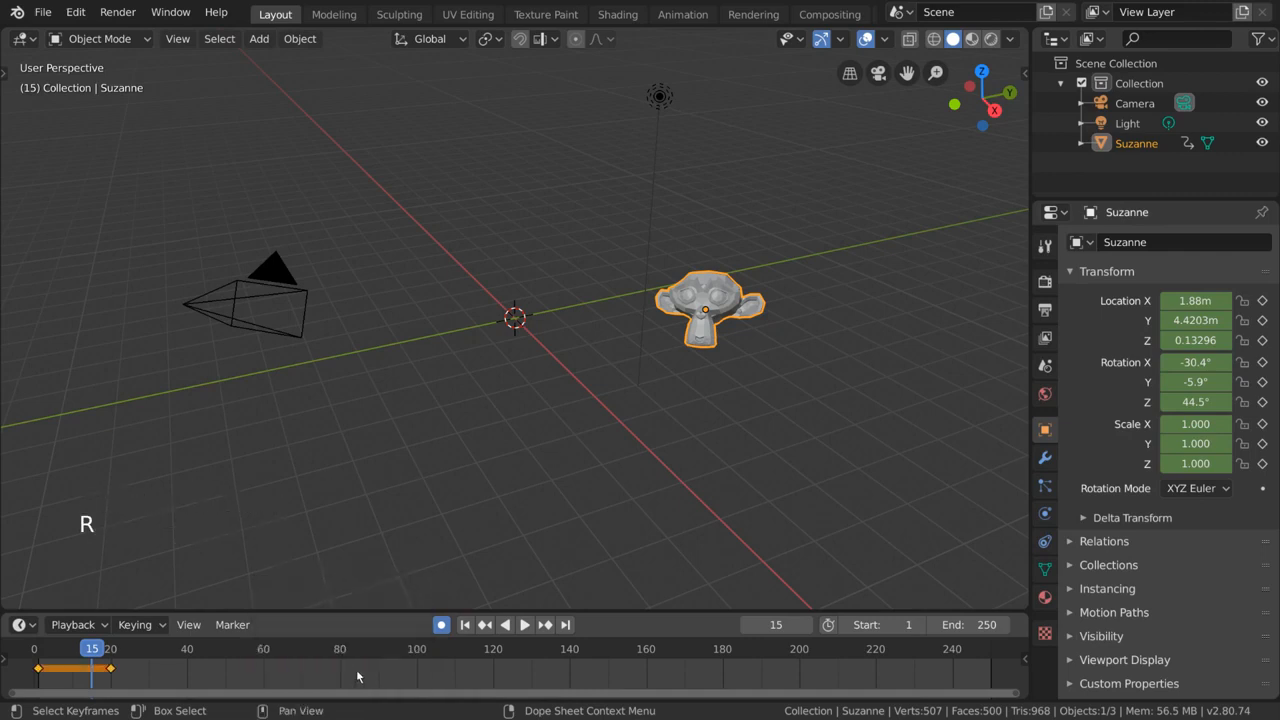